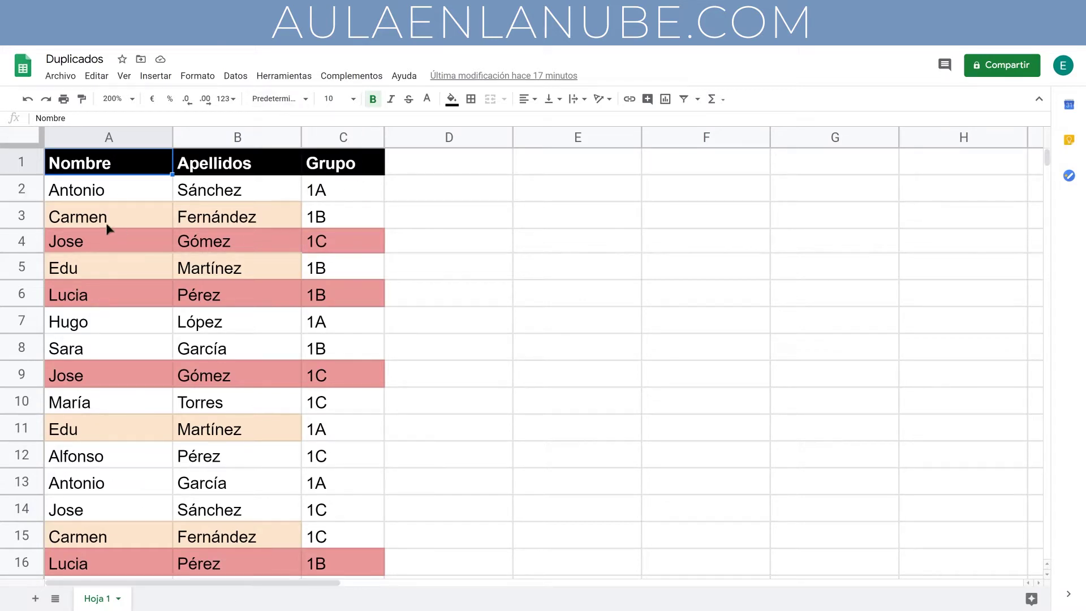
click(12, 190)
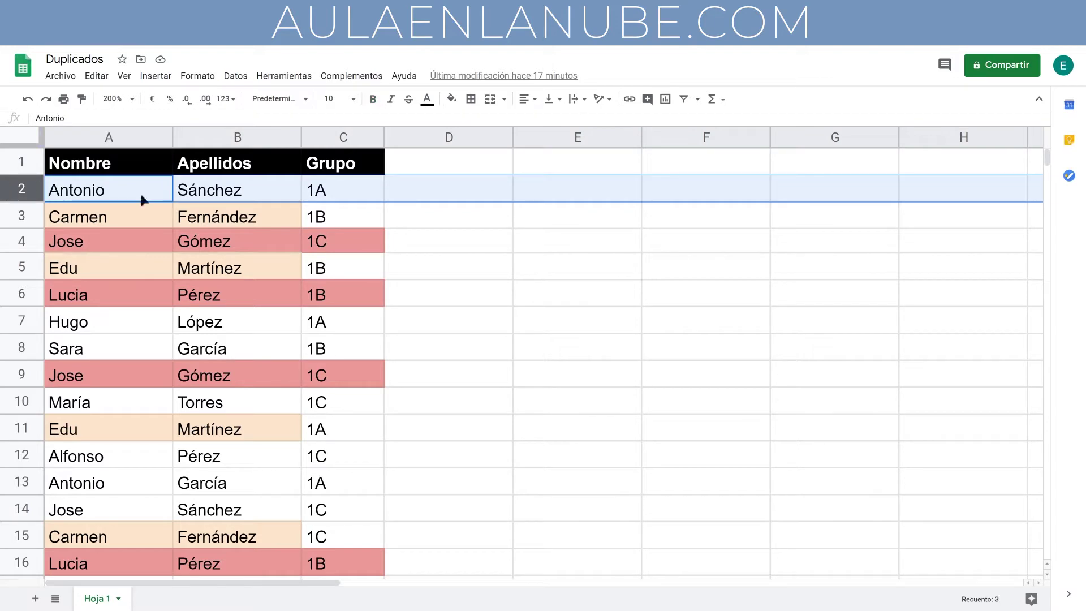
click(21, 217)
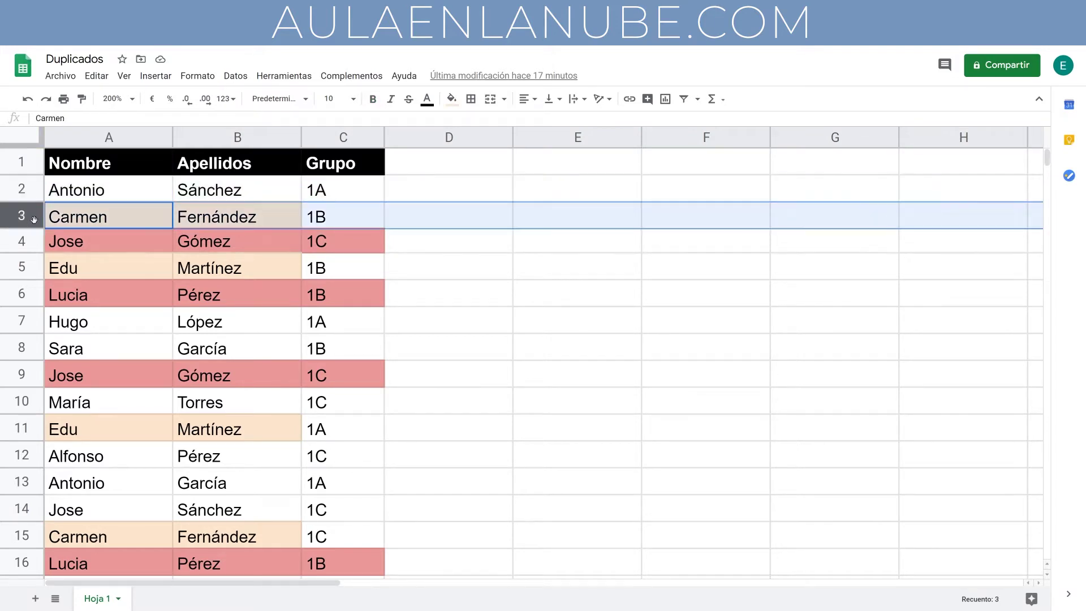
click(20, 243)
click(20, 190)
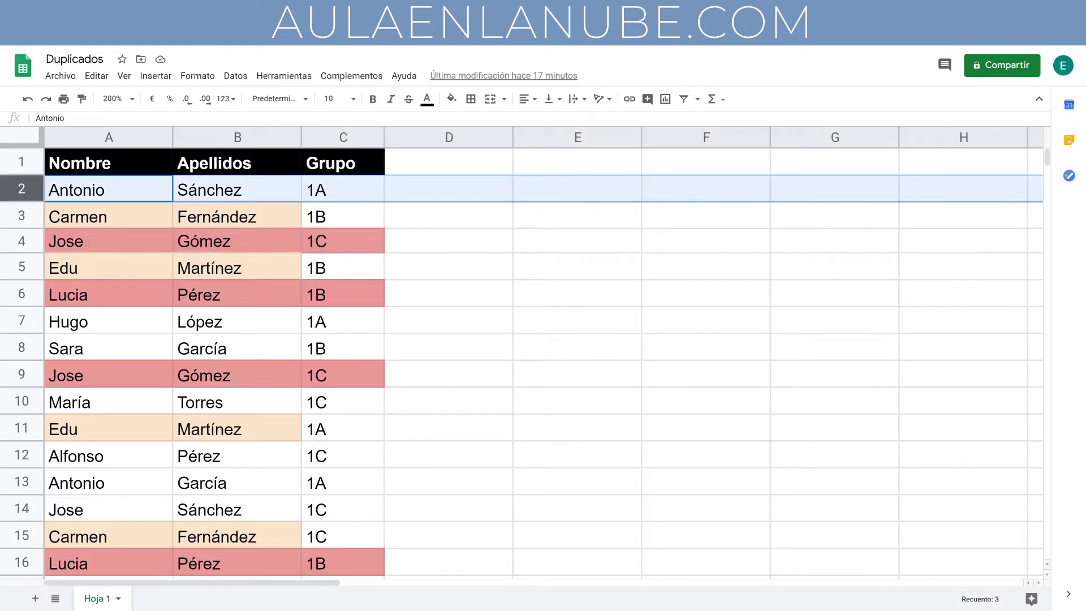
click(8, 243)
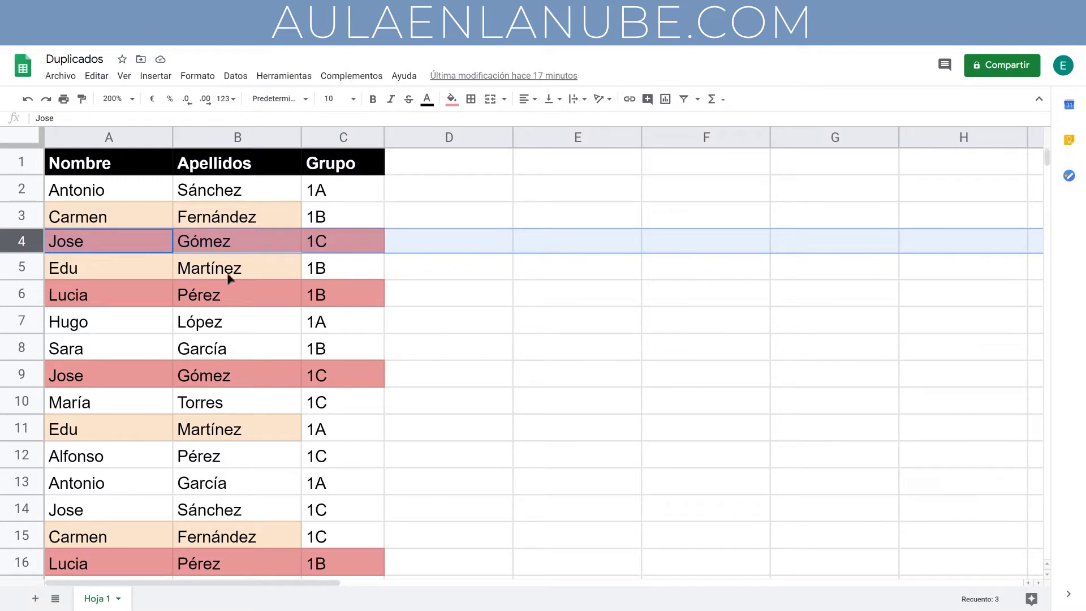
click(131, 377)
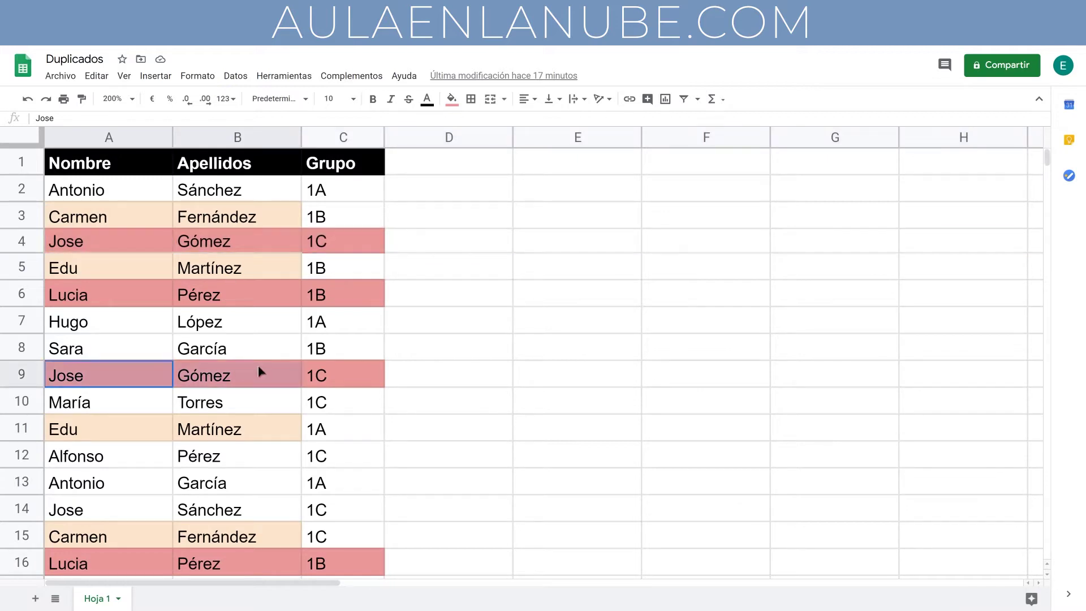
shift+click(330, 373)
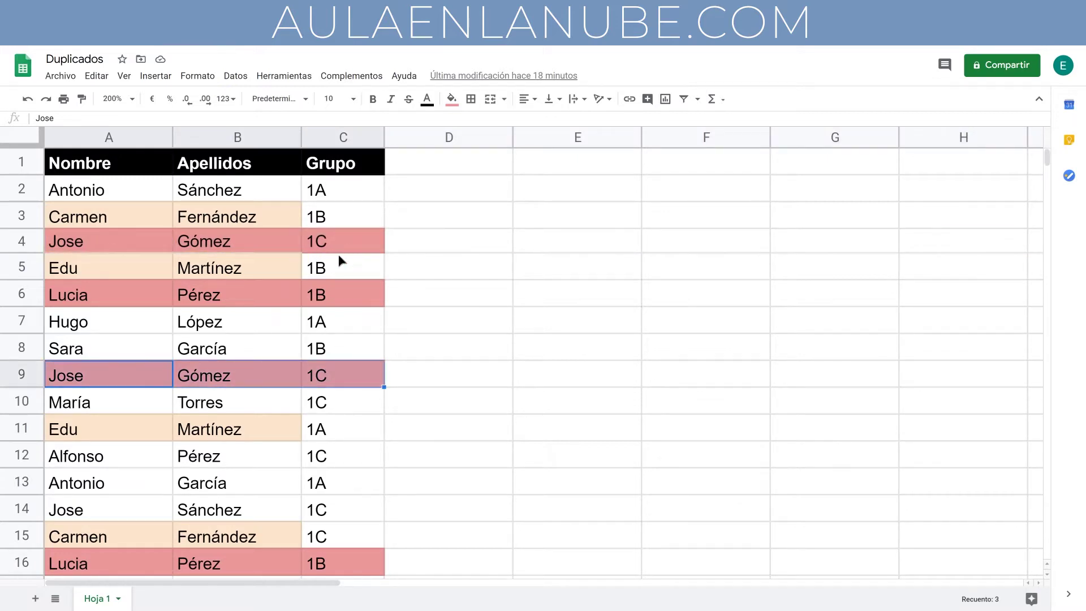
click(164, 225)
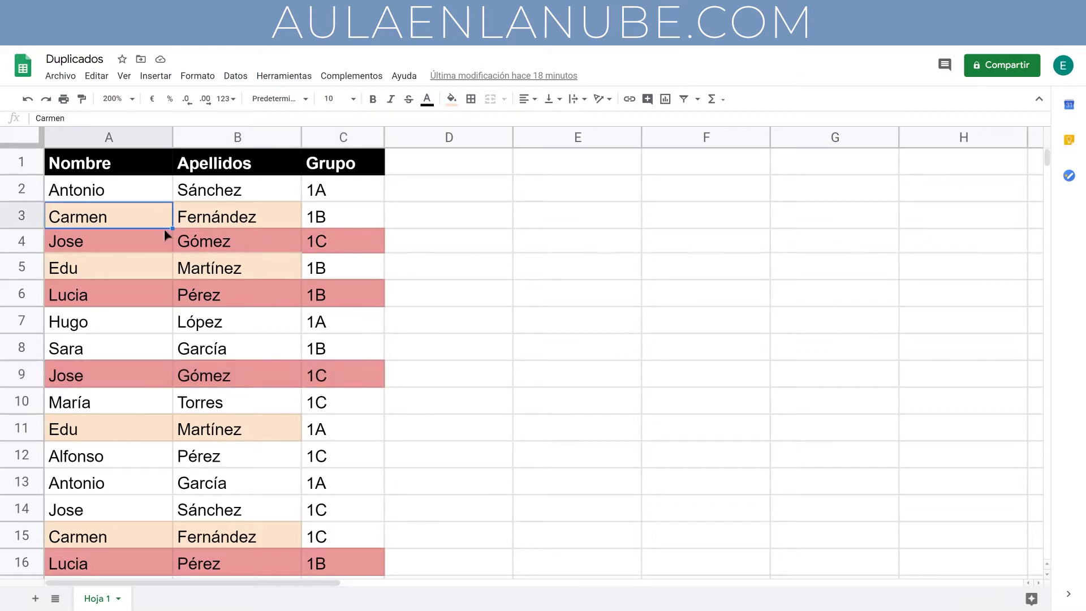
click(225, 215)
click(140, 214)
shift+click(271, 224)
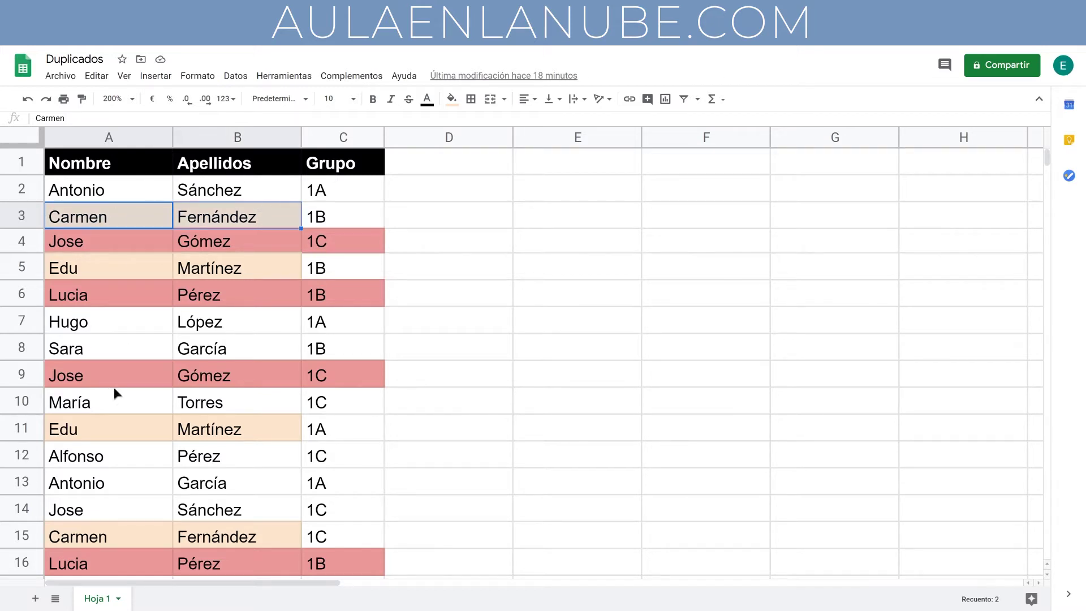
drag(121, 525, 193, 532)
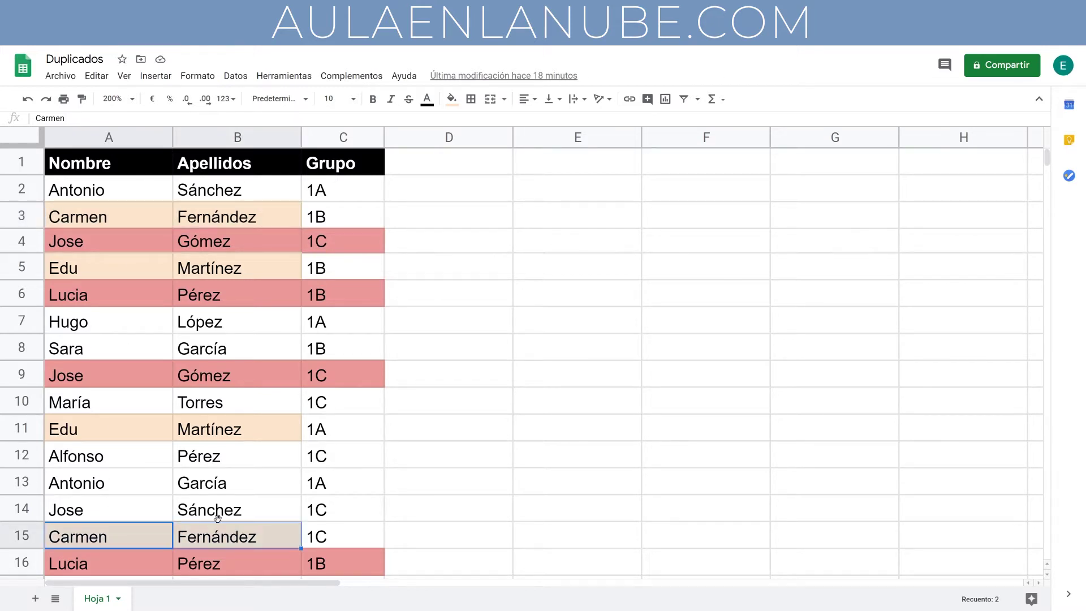
drag(85, 266, 221, 267)
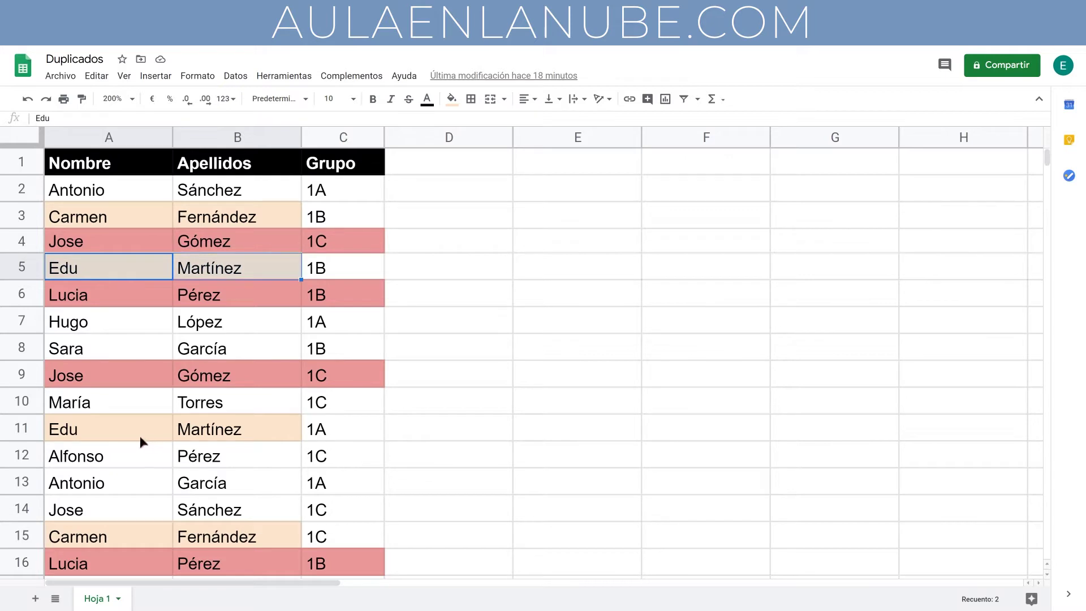
click(160, 430)
drag(160, 425, 224, 427)
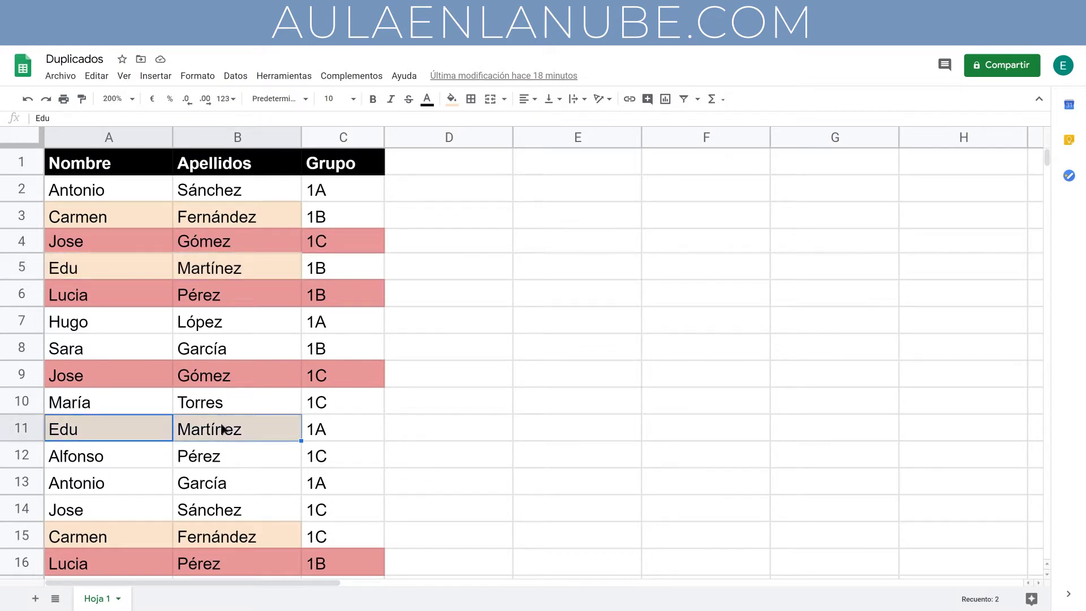
click(117, 263)
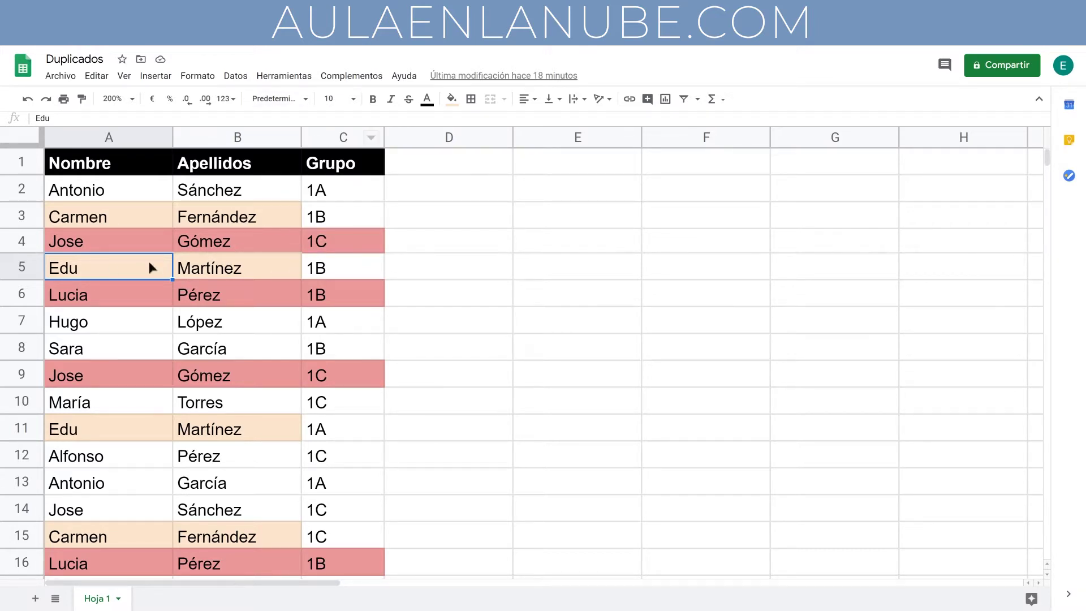
drag(93, 242, 331, 242)
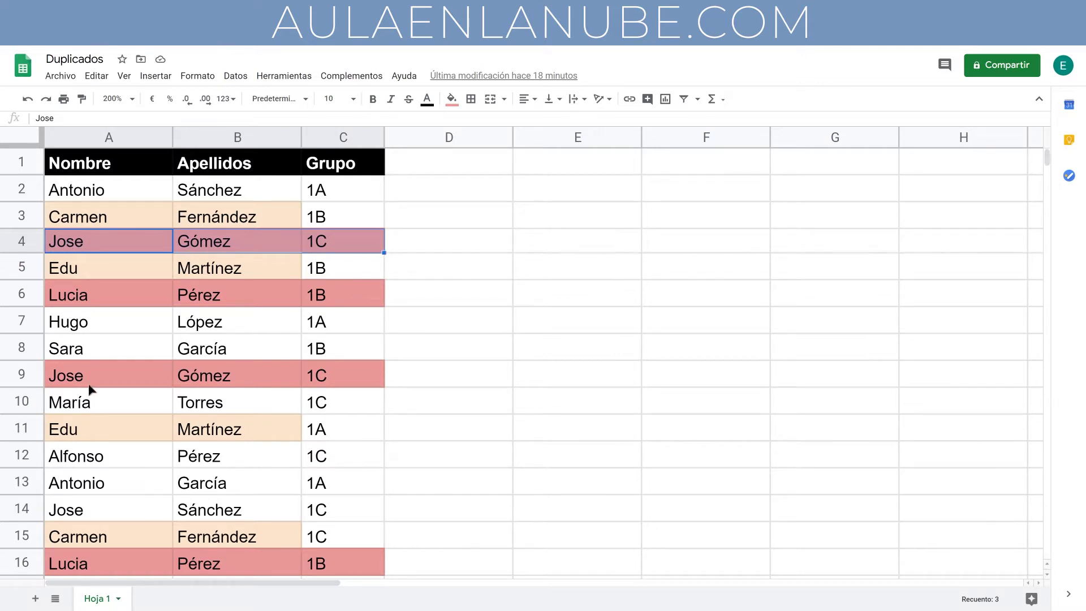
drag(88, 383, 322, 379)
click(126, 289)
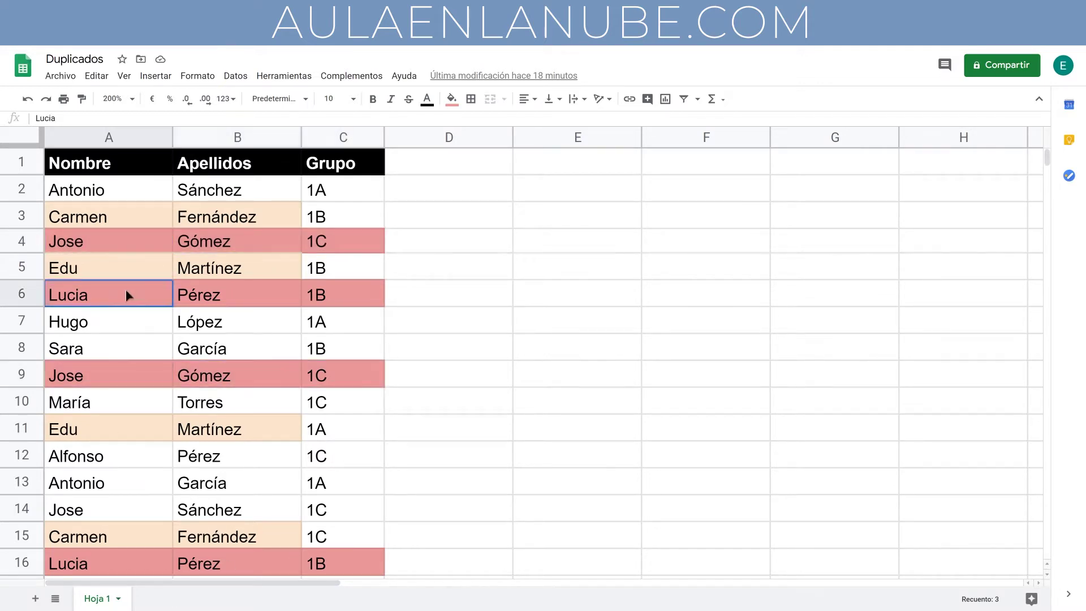
drag(125, 290, 338, 292)
click(151, 561)
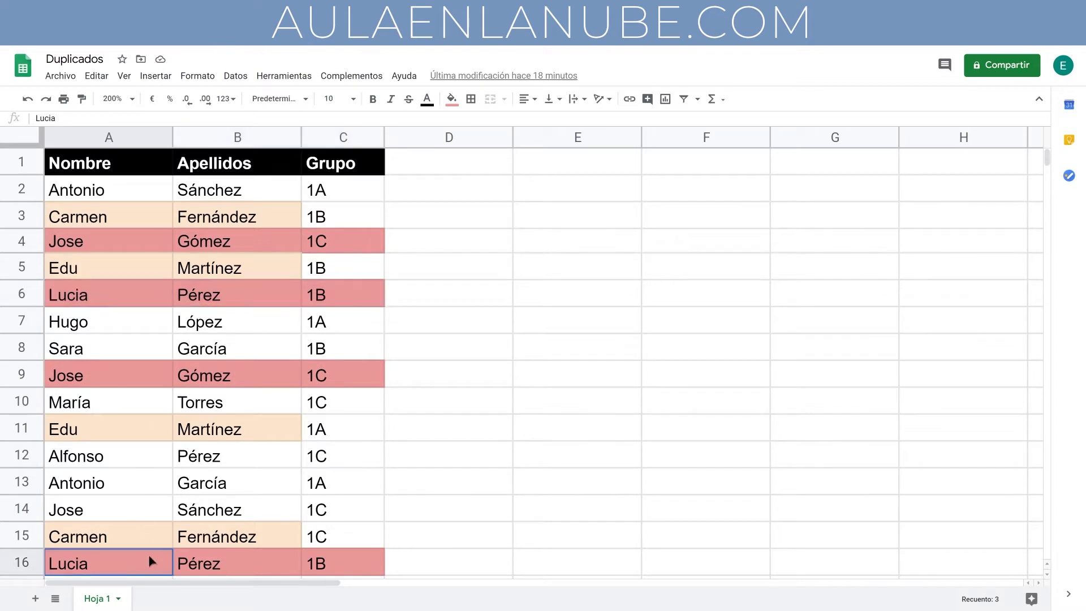
drag(151, 561, 325, 544)
click(110, 297)
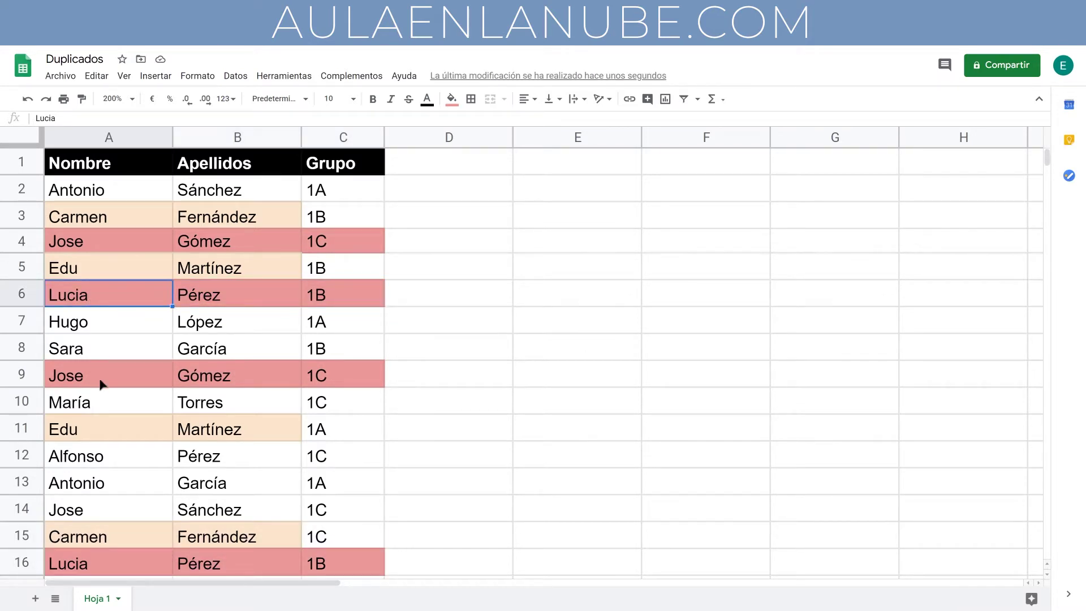
click(23, 373)
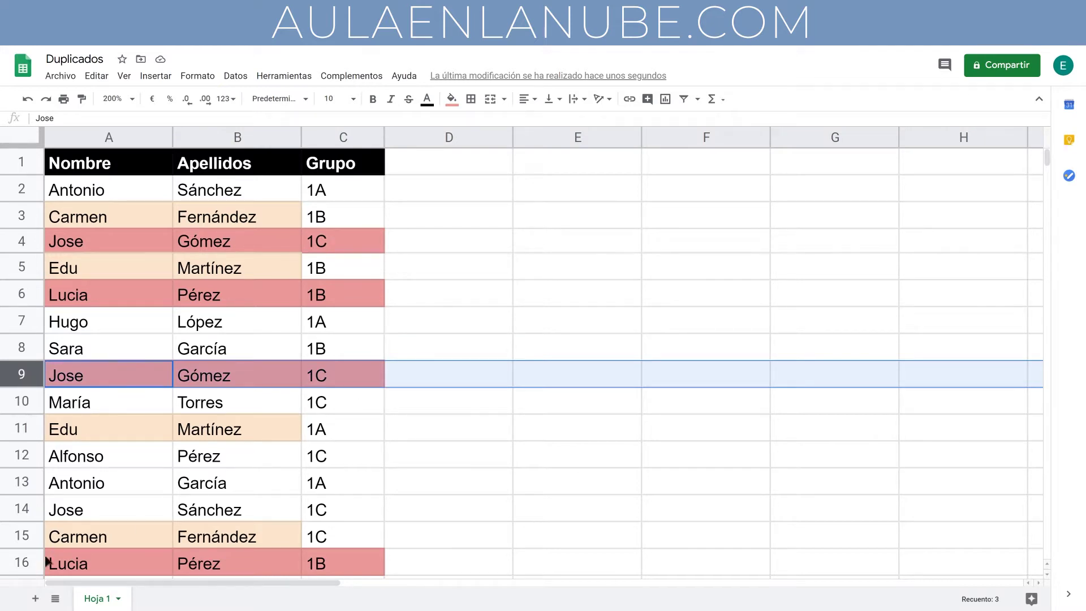
click(21, 562)
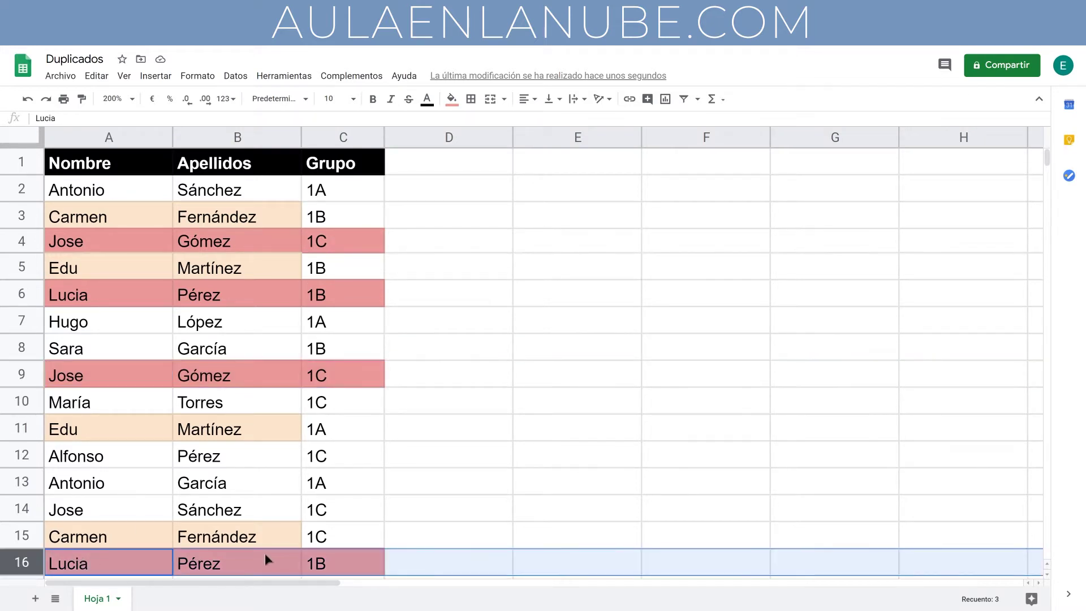
click(226, 322)
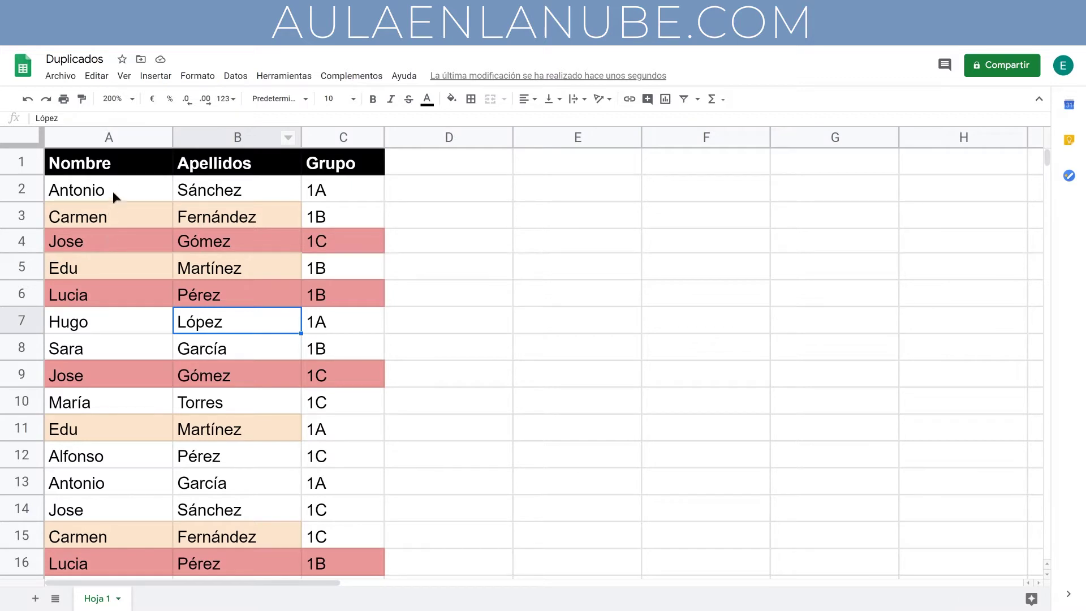
Run Quitar duplicados on A1:C16 across all three columns, with row 1 as headers
click(99, 164)
drag(228, 177, 352, 549)
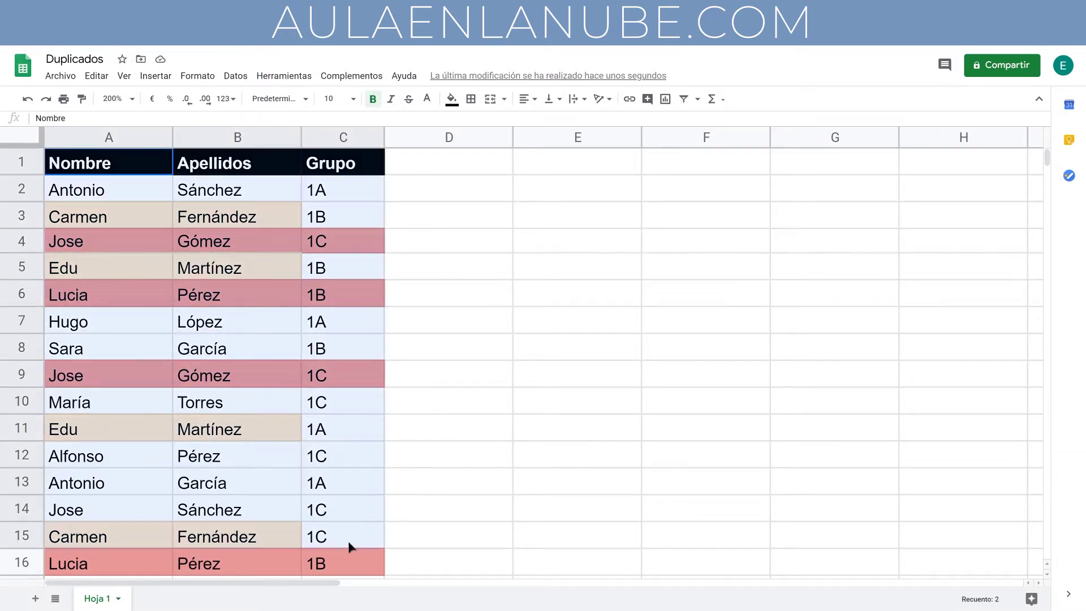
click(236, 77)
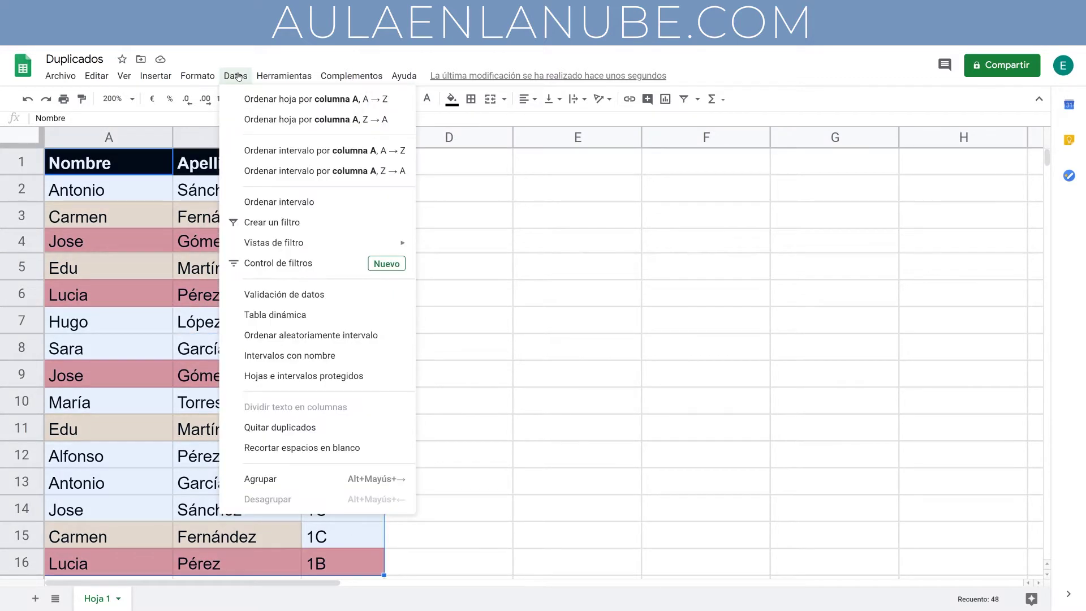
click(308, 432)
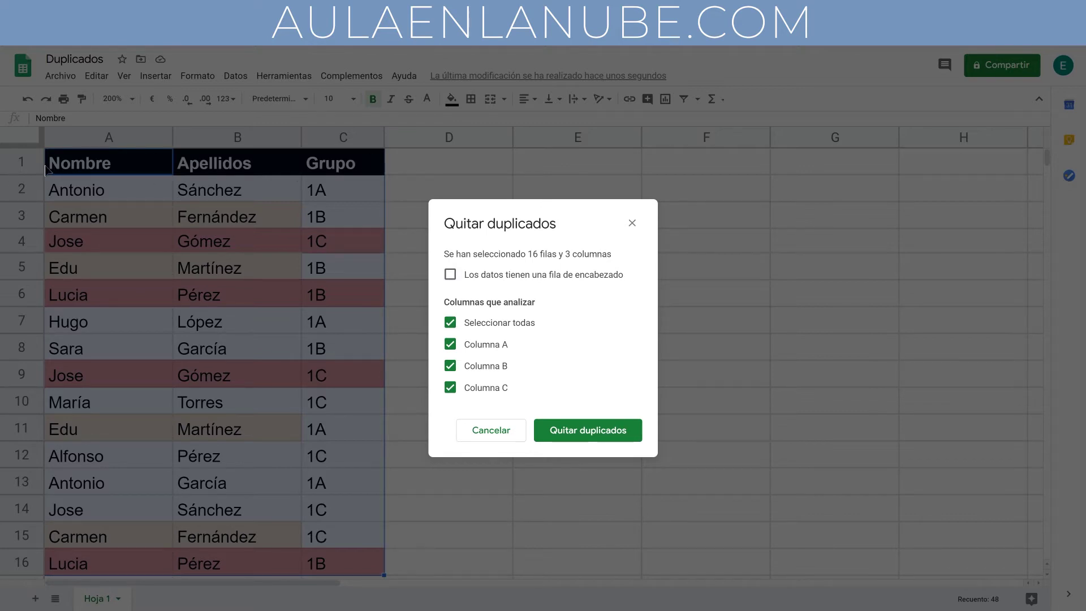
click(450, 274)
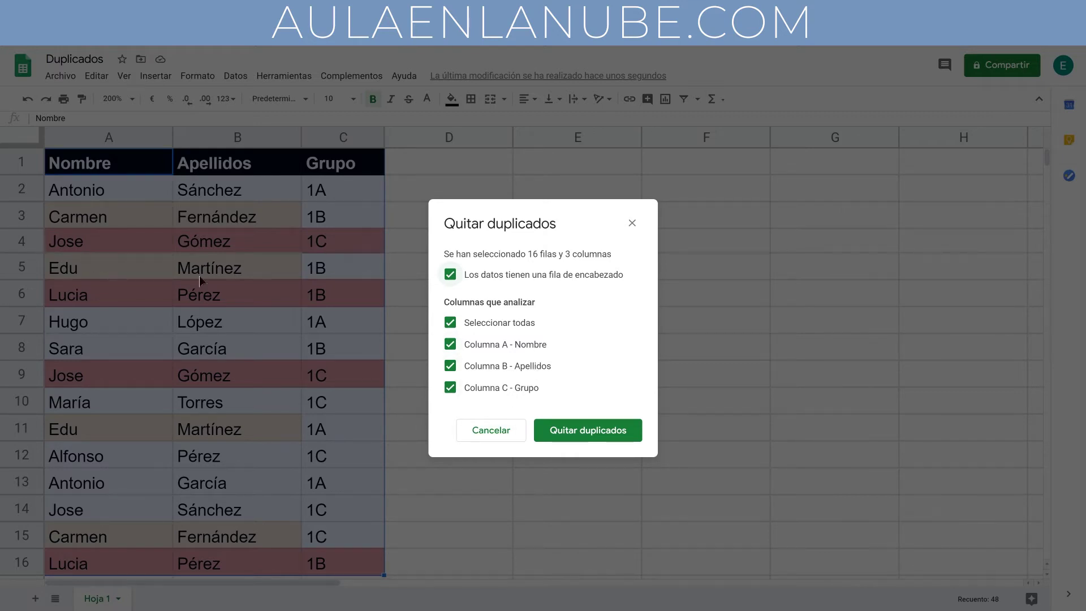
click(598, 434)
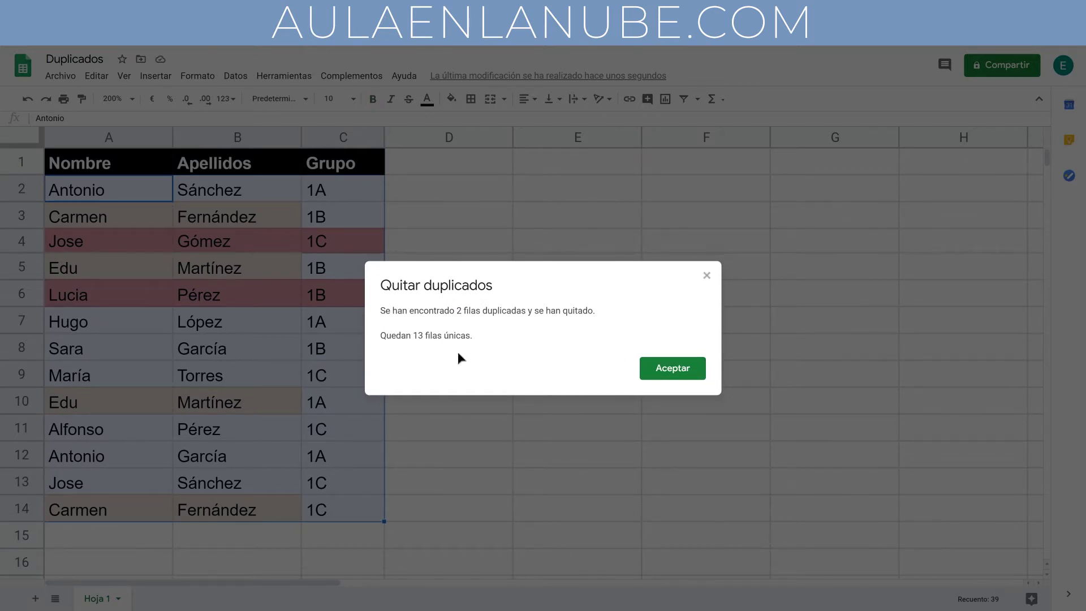
click(683, 368)
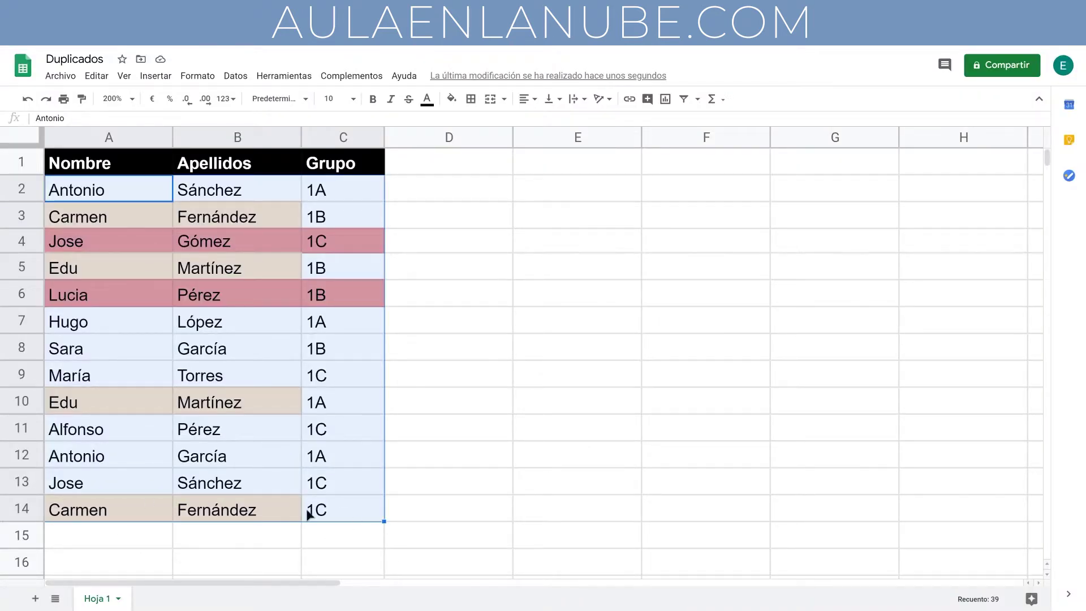
click(99, 242)
drag(97, 245, 339, 242)
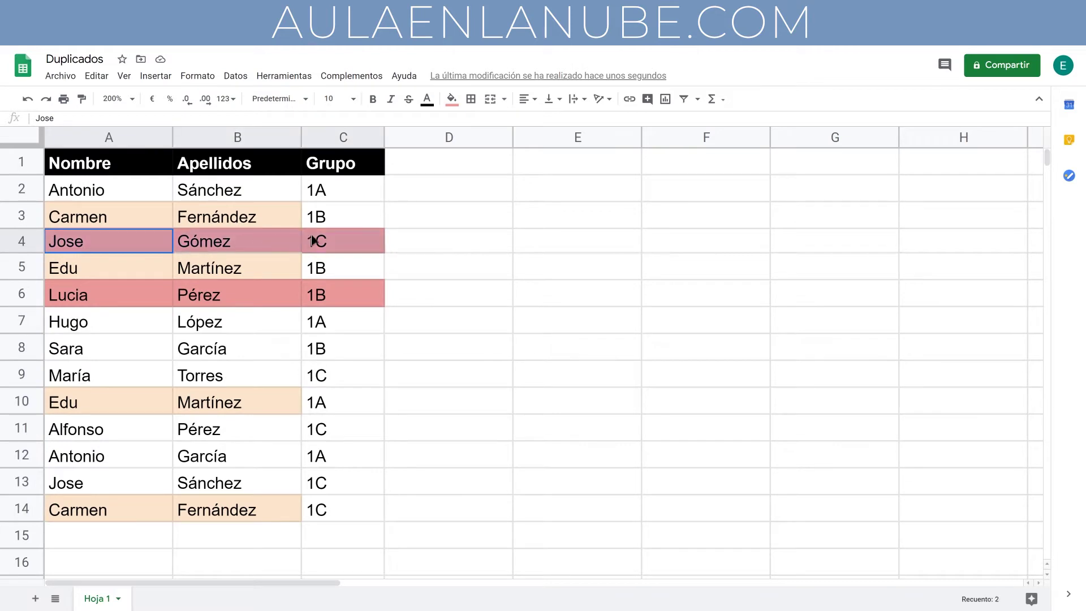
drag(158, 295, 347, 293)
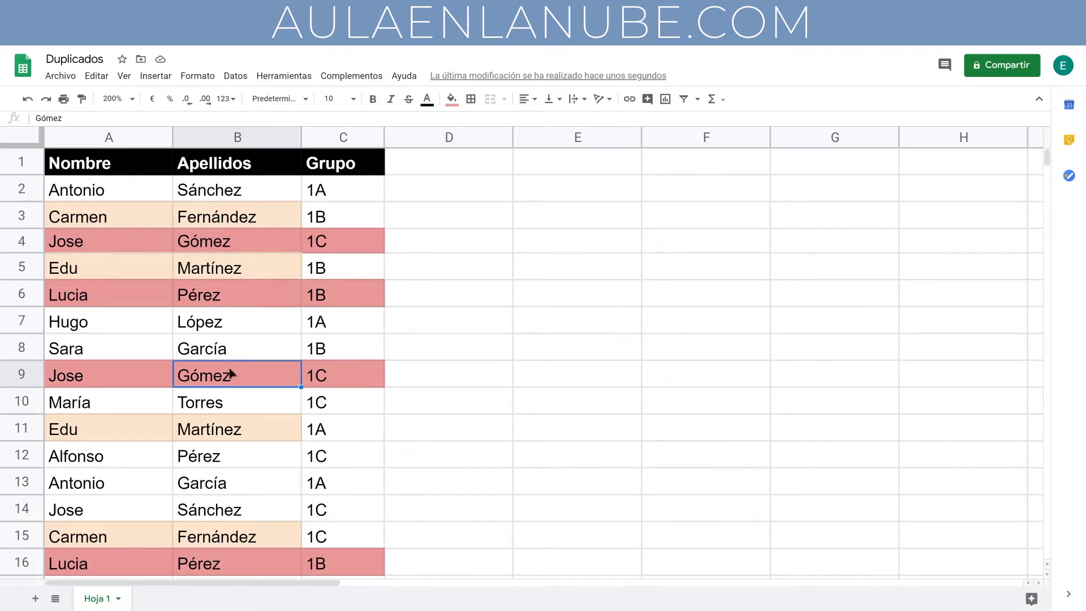
Remove duplicates from A1:C16 by Nombre and Apellidos only, excluding Grupo, with a header row
drag(344, 562, 114, 187)
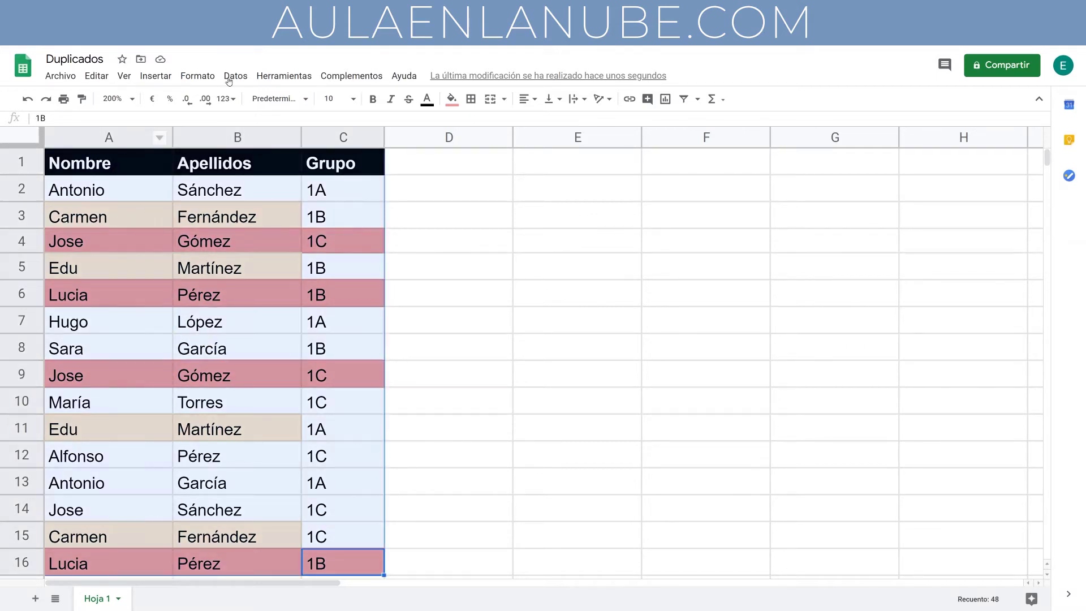
click(235, 77)
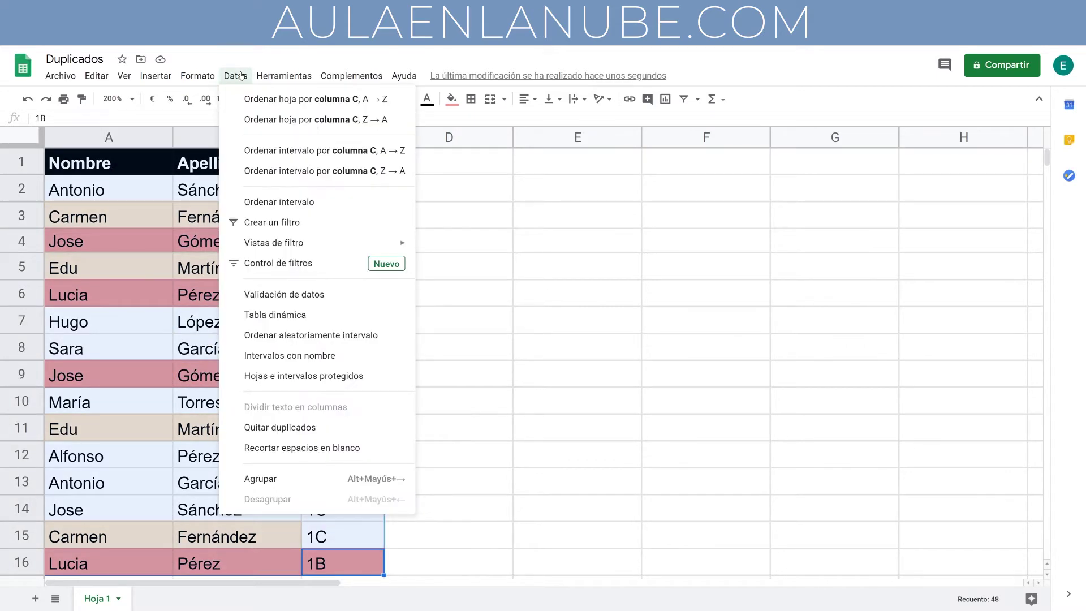
click(351, 429)
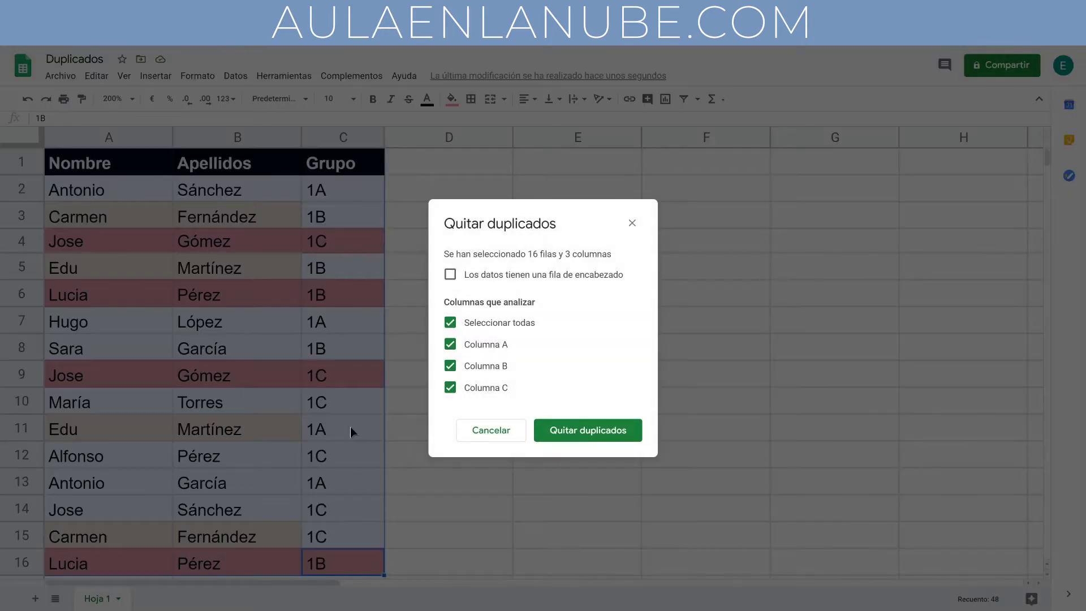
click(493, 279)
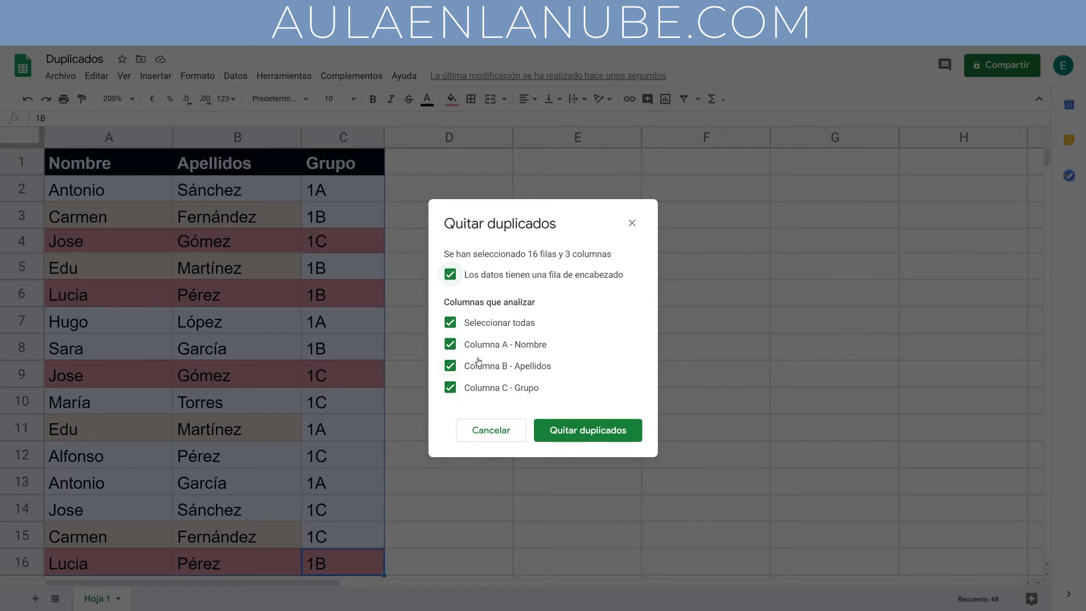
click(450, 388)
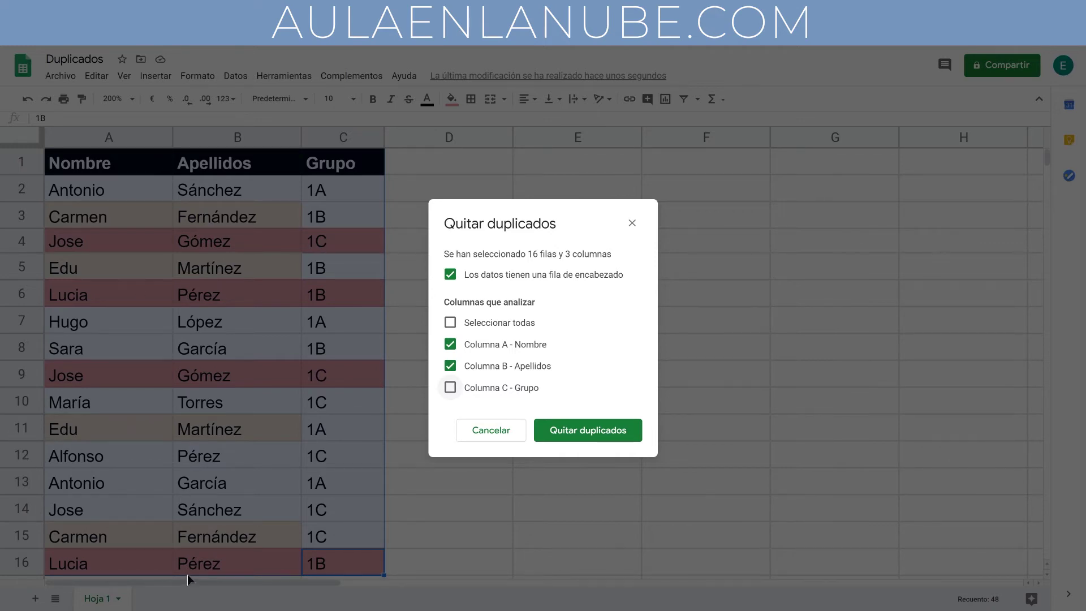
click(590, 442)
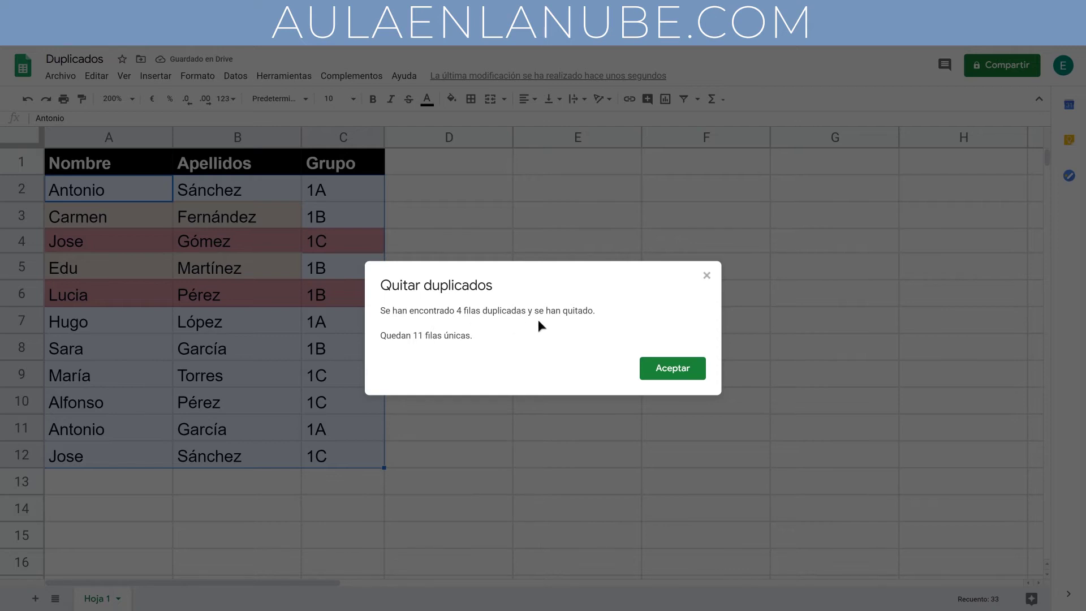
Dismiss the summary and compare names and surnames in rows 2, 3 and 11
click(670, 369)
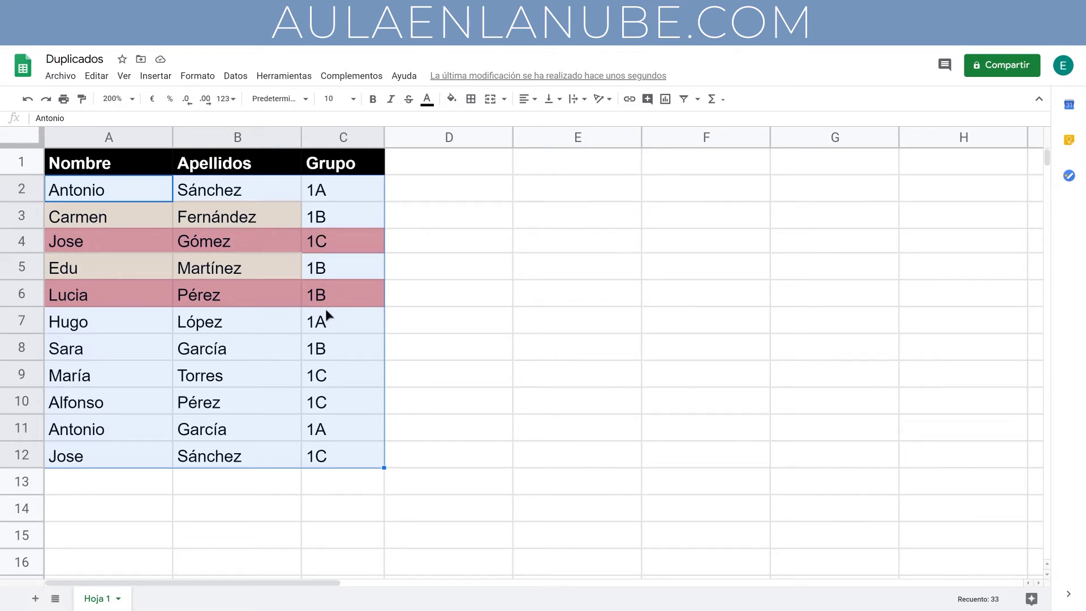
click(134, 214)
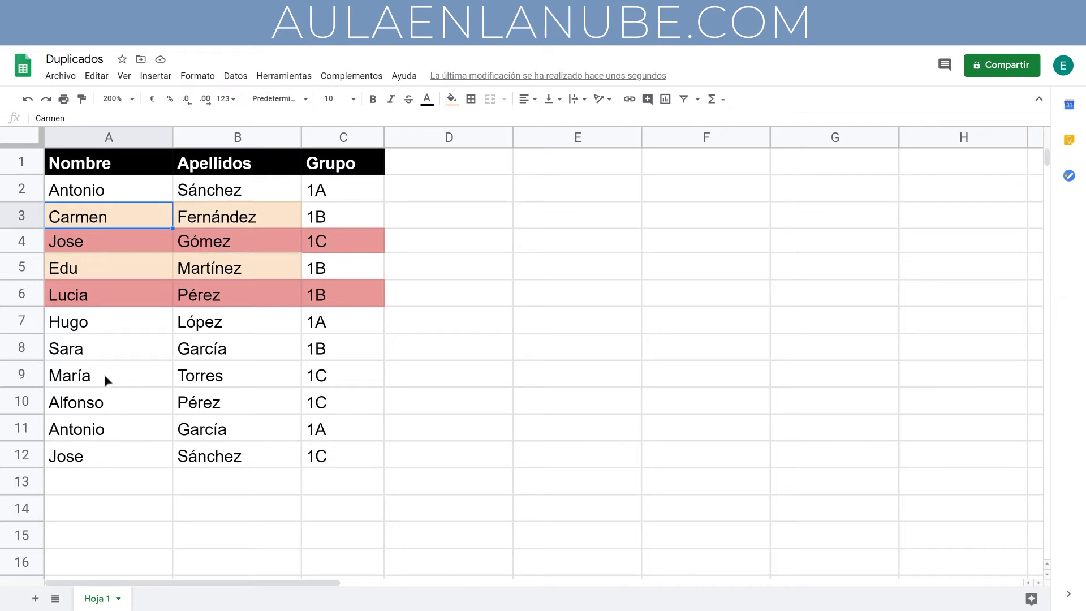
click(146, 418)
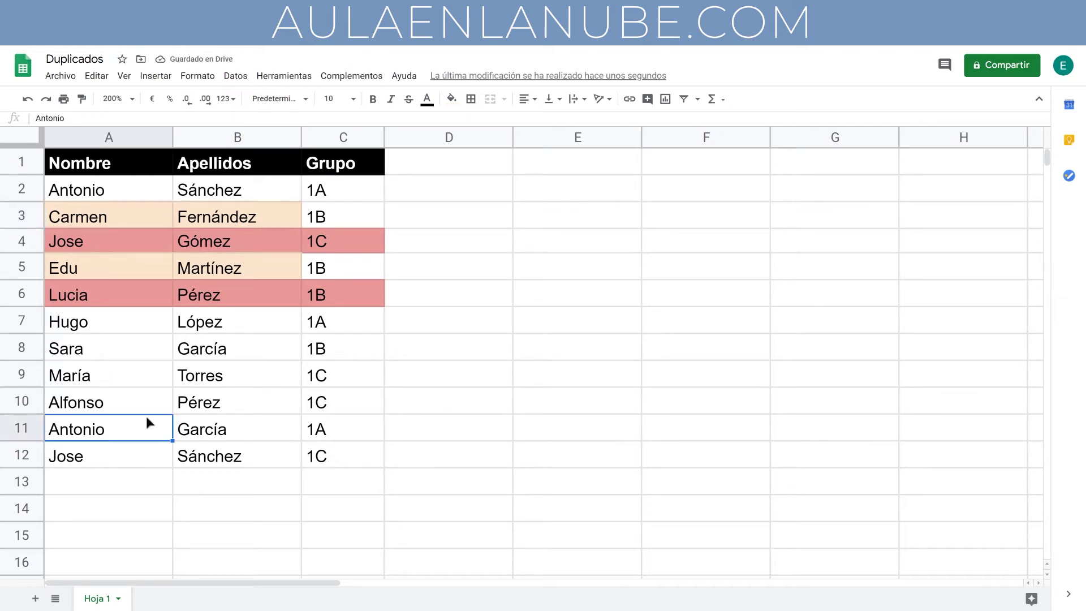
click(121, 198)
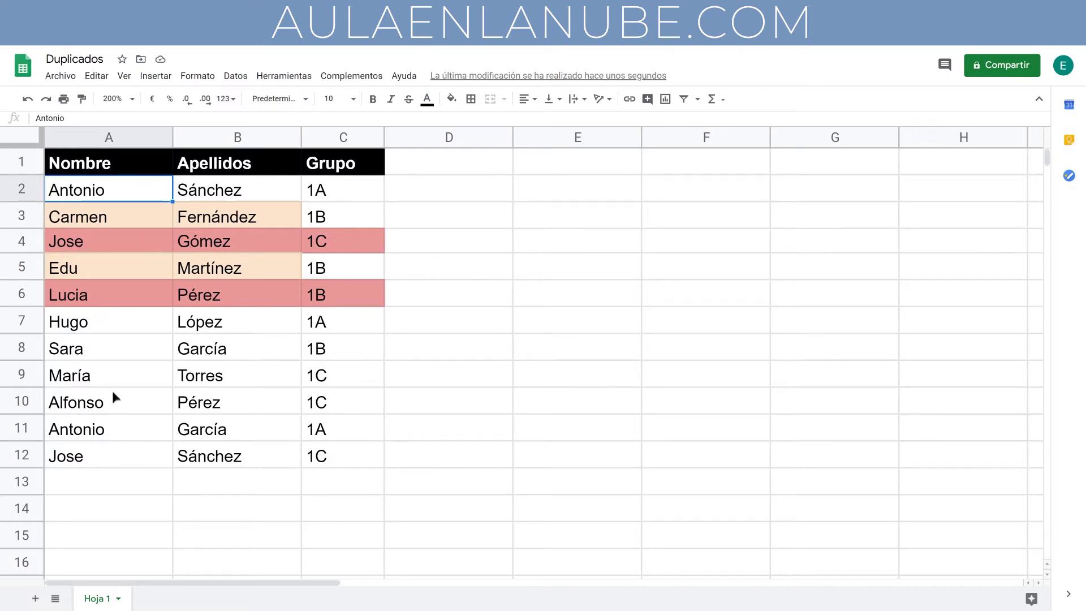
click(117, 216)
click(121, 195)
click(105, 434)
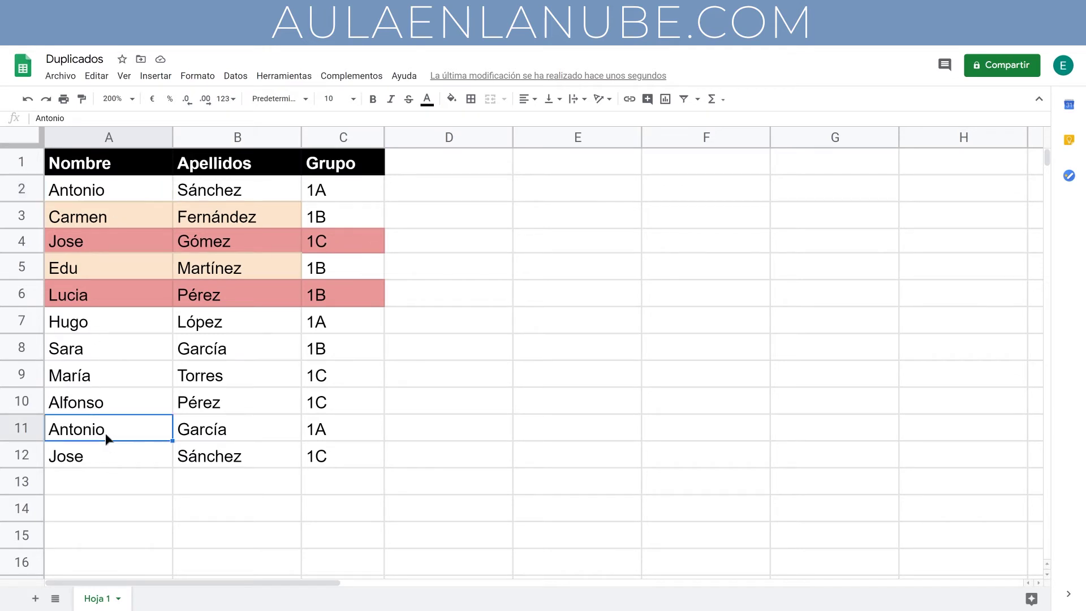
click(225, 429)
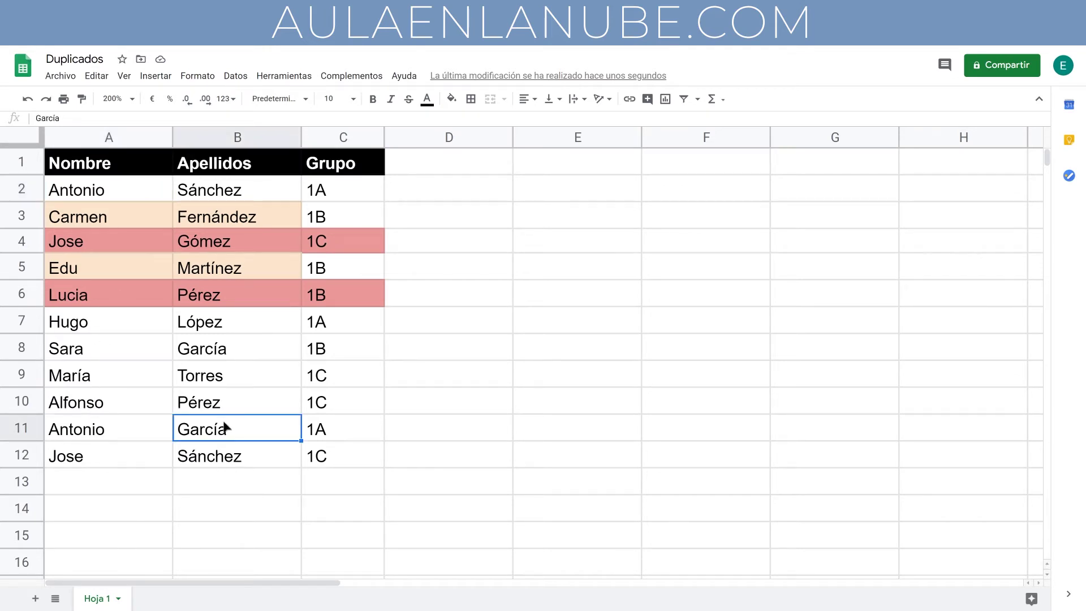
click(228, 198)
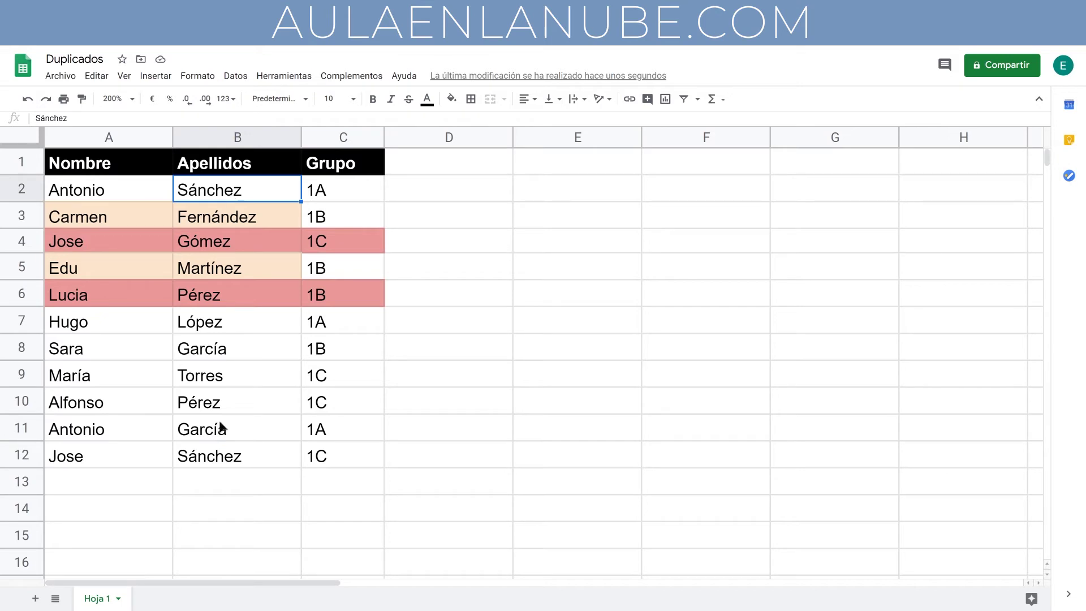
click(236, 430)
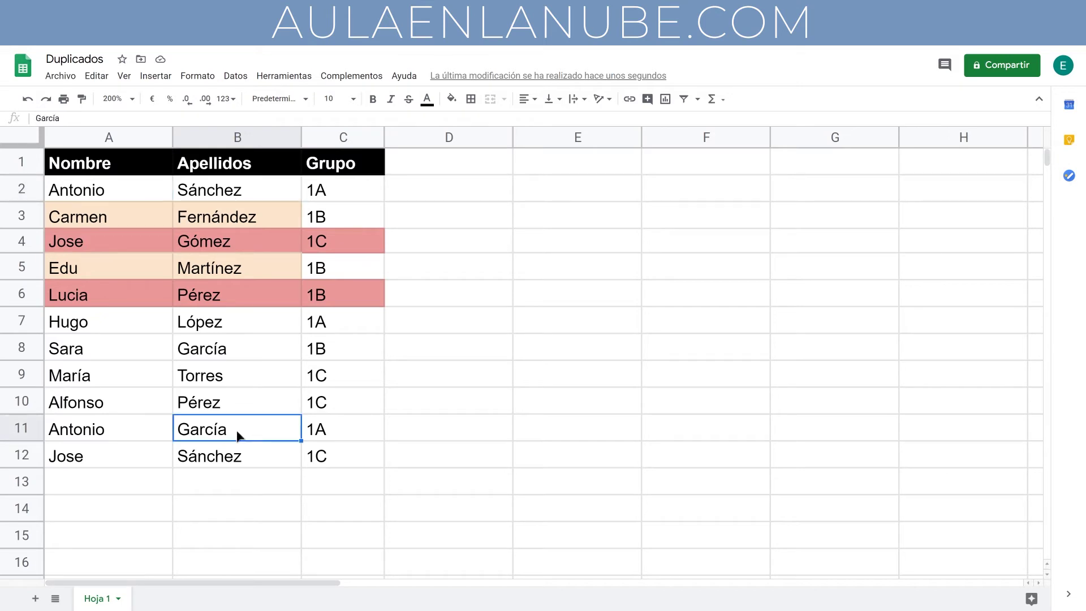
Compare row 4 with row 12, then undo the Nombre/Apellidos duplicate removal
click(103, 243)
drag(131, 447, 198, 456)
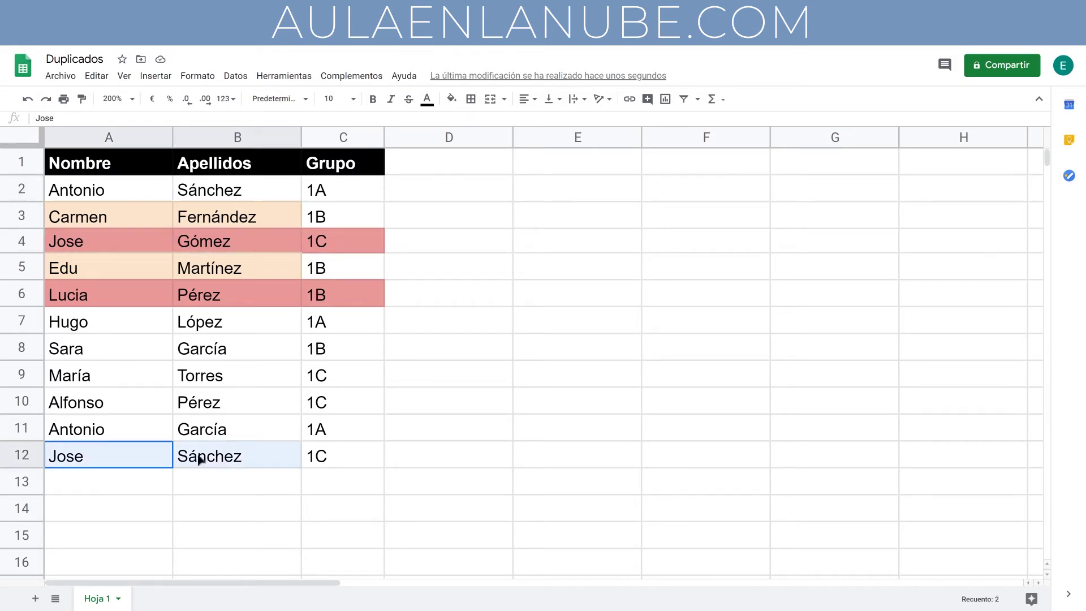
click(111, 246)
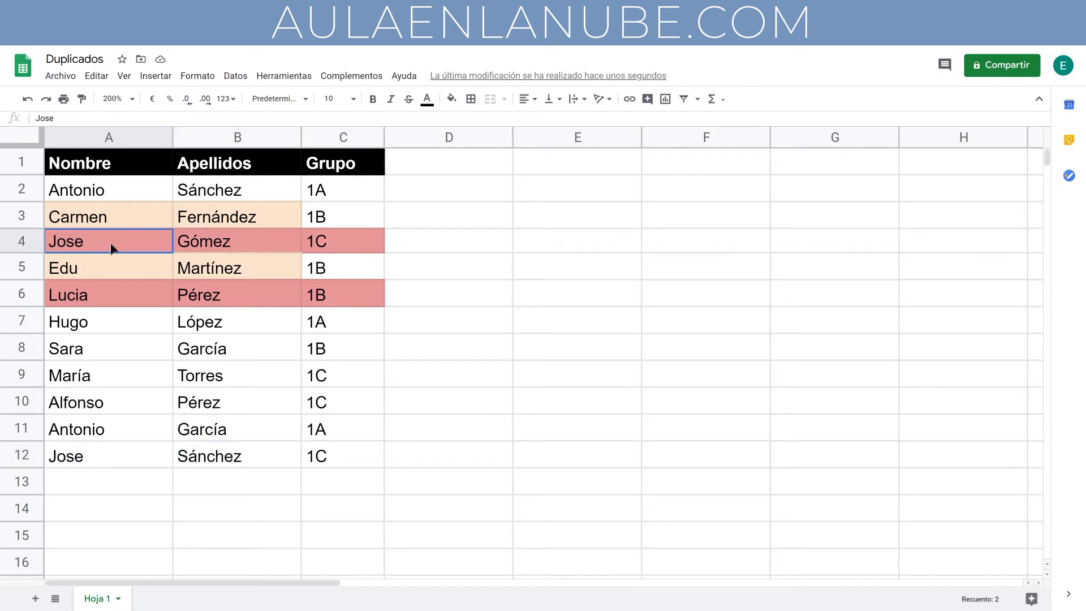
click(120, 454)
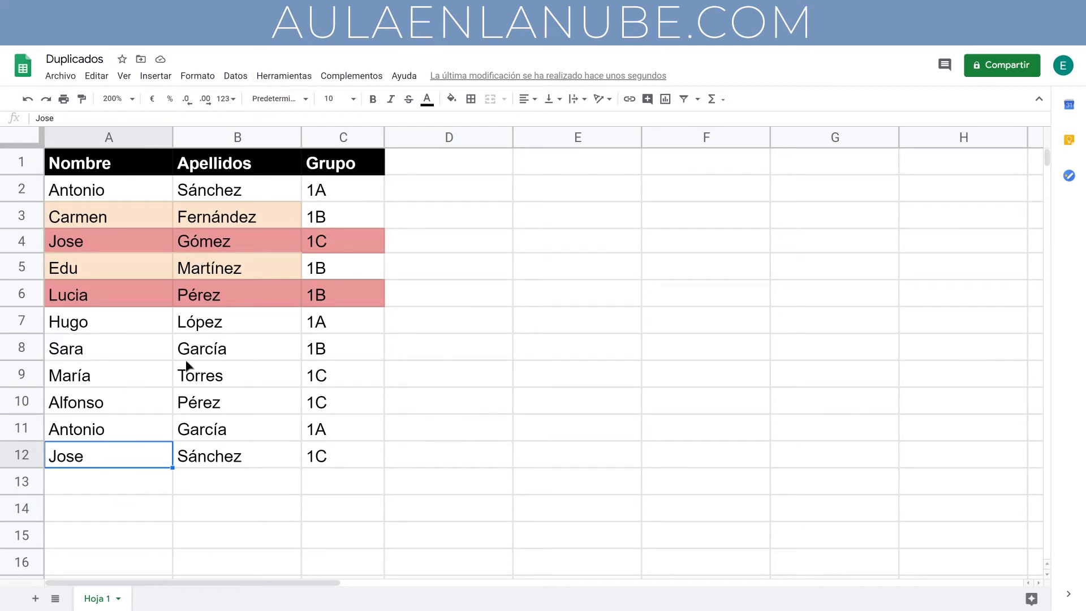
key(ctrl+z)
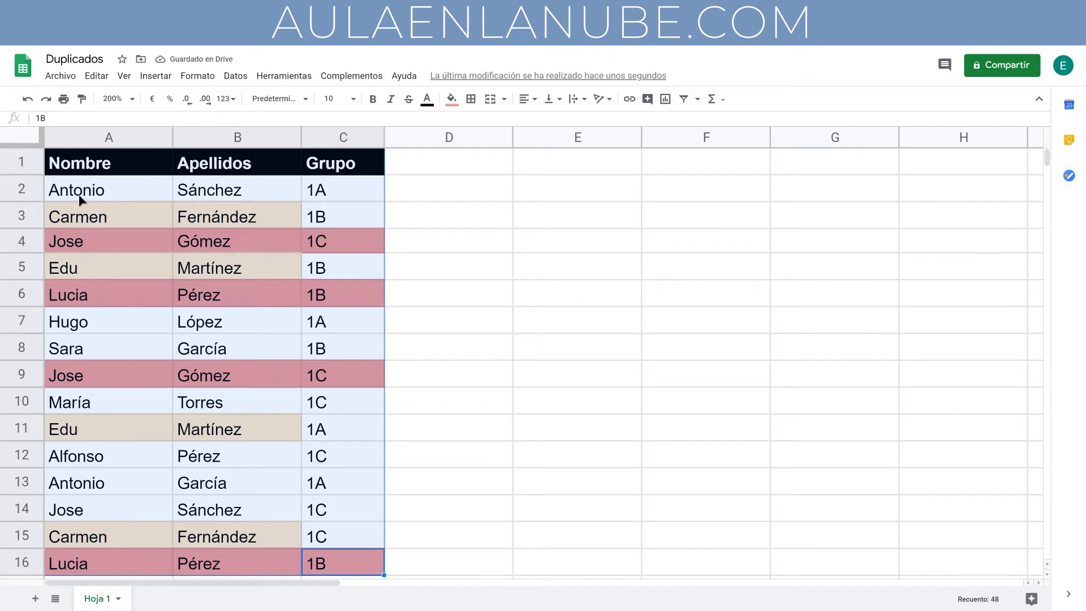
click(118, 195)
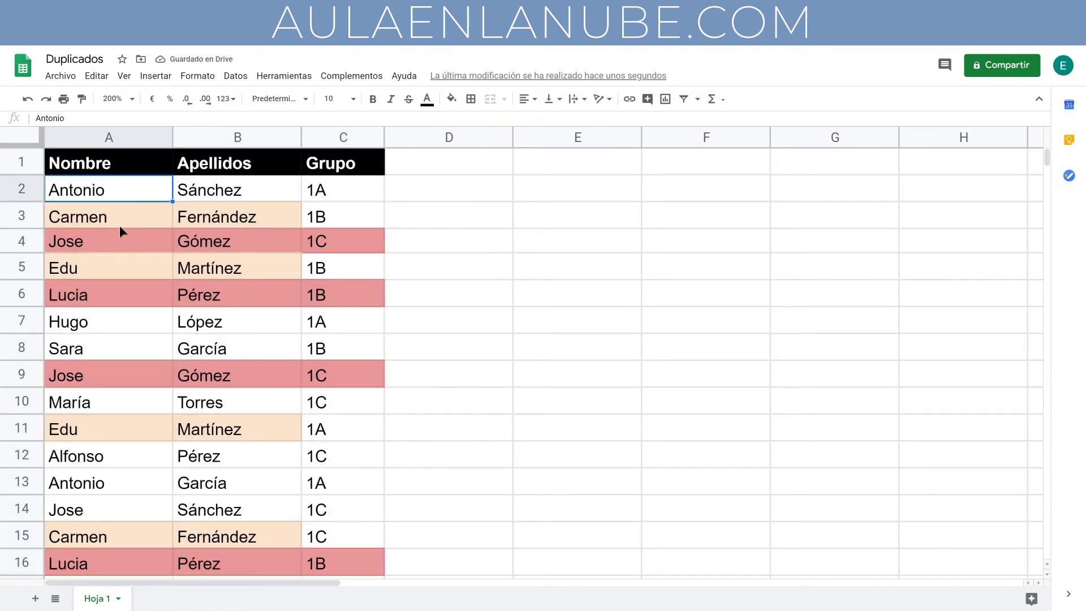
Remove duplicates from A1:C16 comparing only Column A - Nombre, with a header row
key(Right)
key(Down)
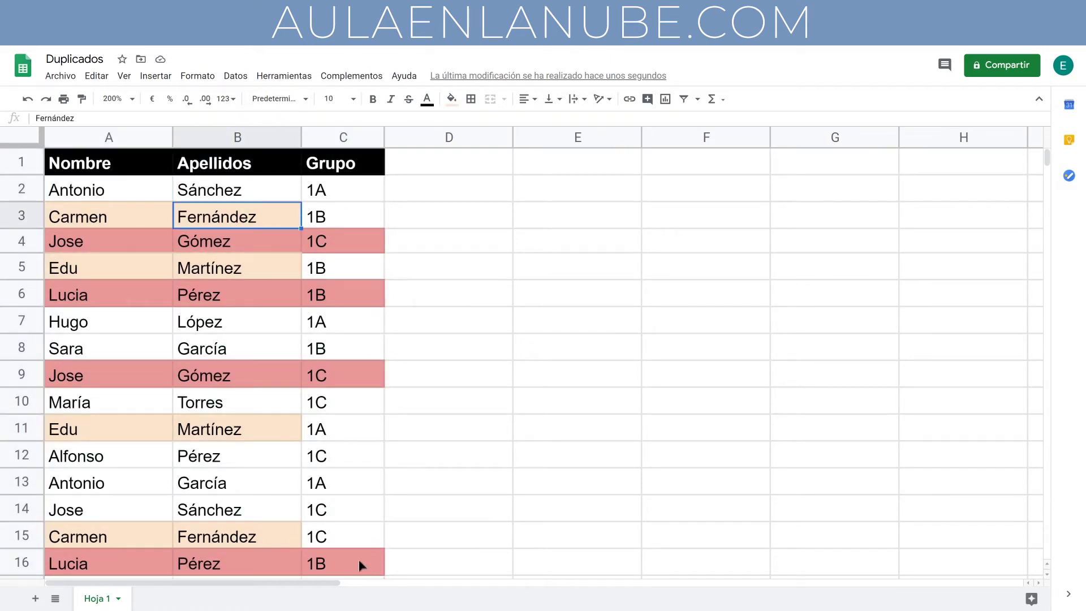
drag(358, 559, 85, 163)
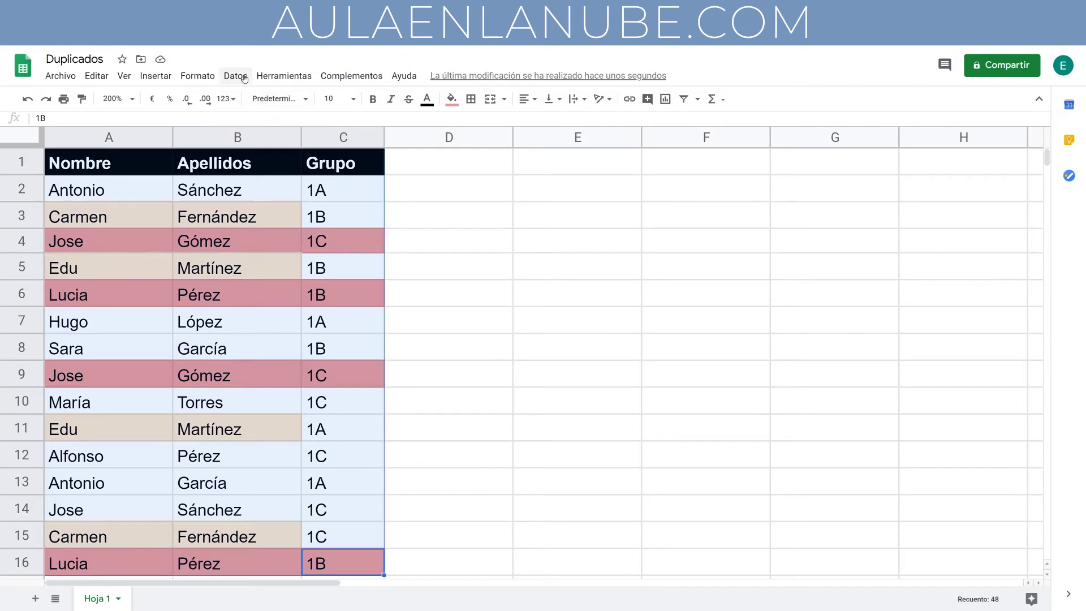
click(236, 76)
click(314, 428)
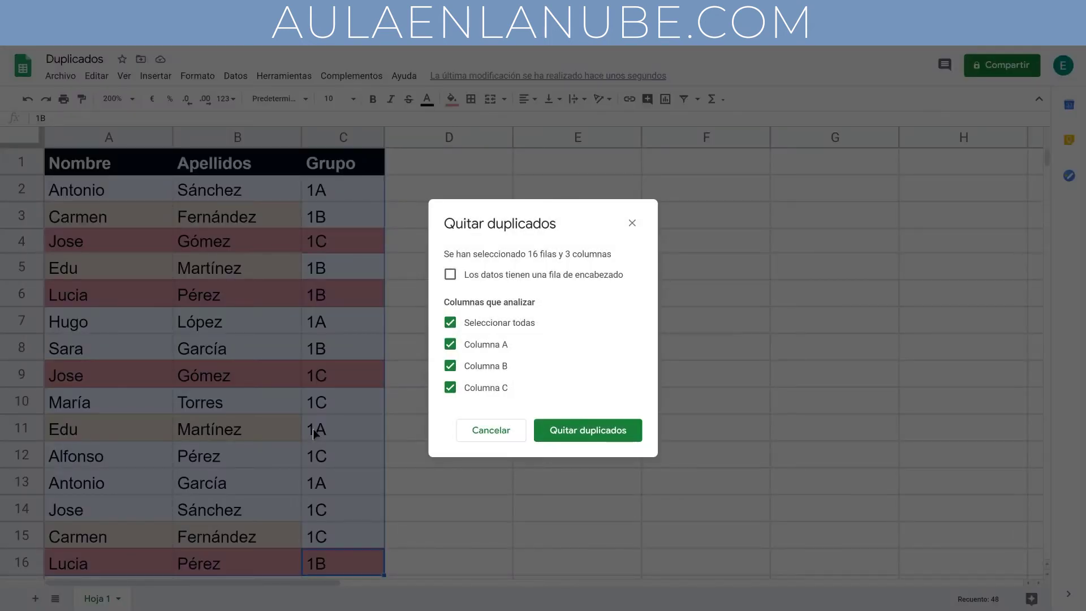
click(450, 275)
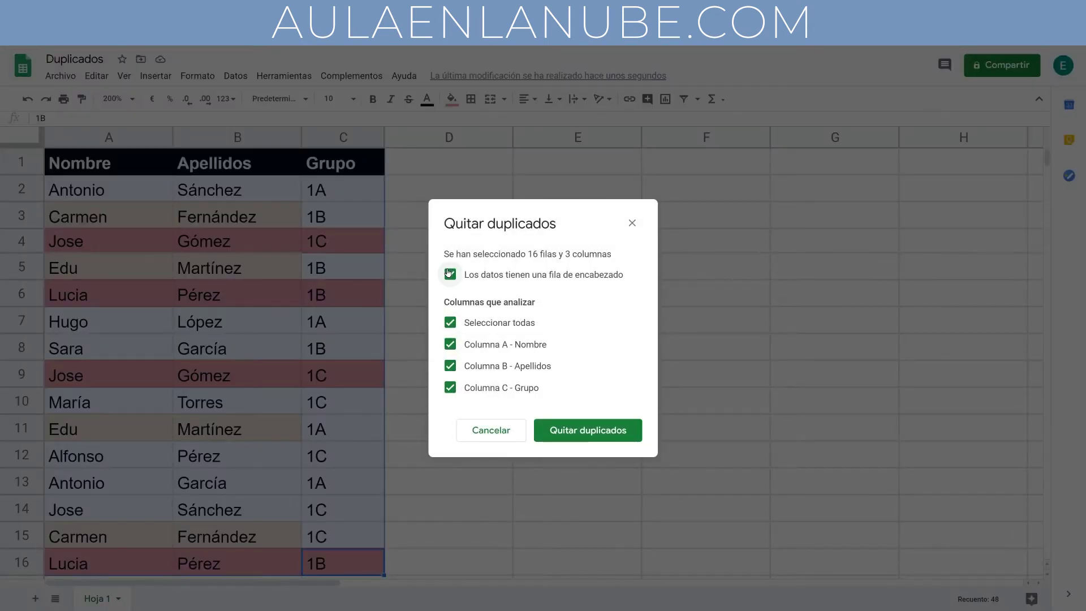
click(450, 365)
click(451, 388)
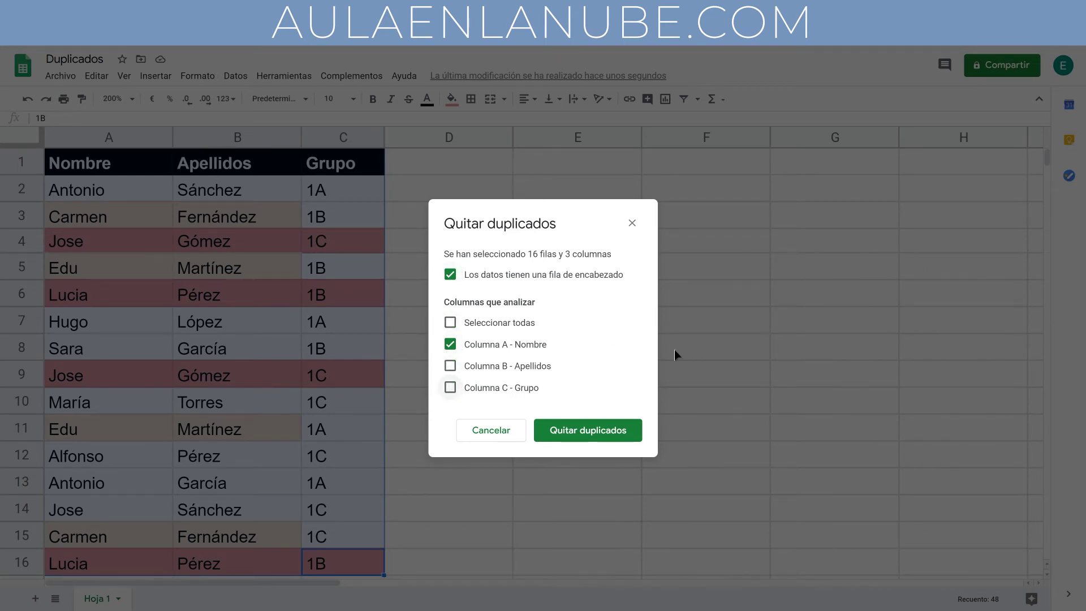
click(595, 436)
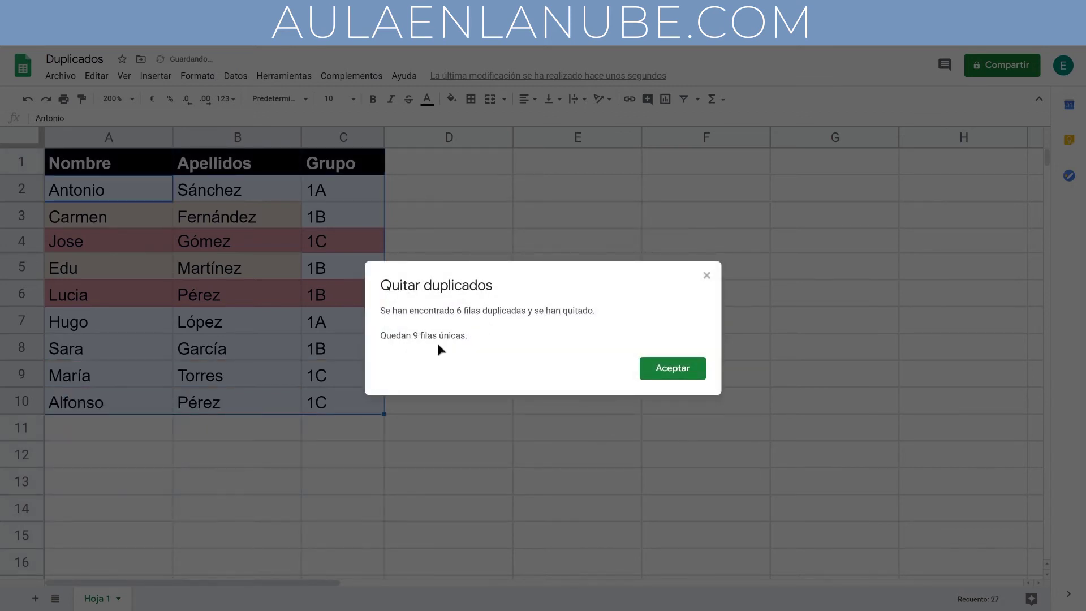
click(674, 370)
click(128, 199)
click(128, 213)
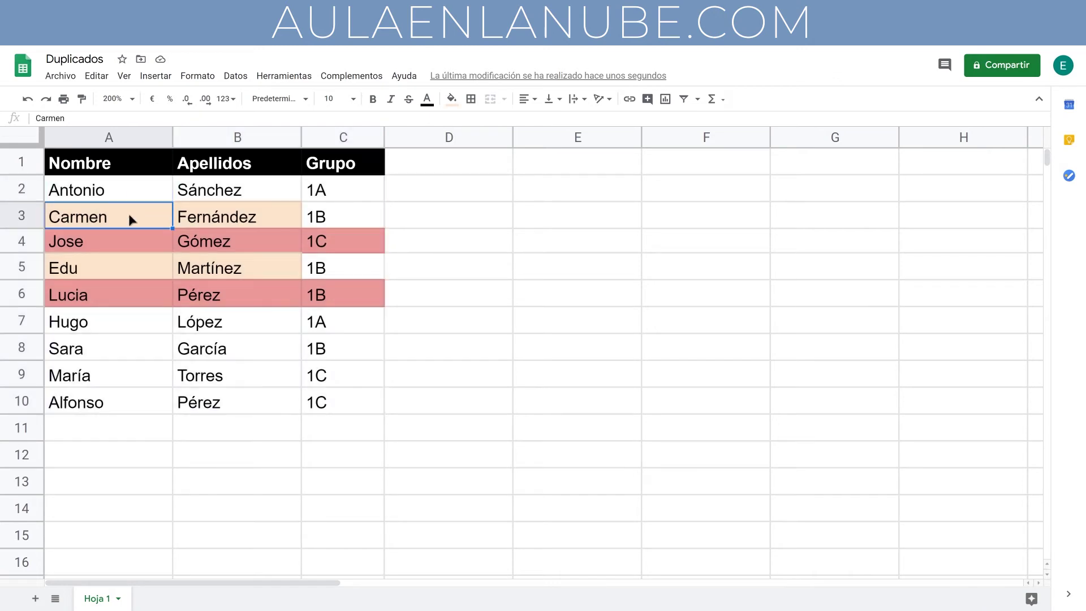
click(130, 188)
click(121, 205)
click(133, 196)
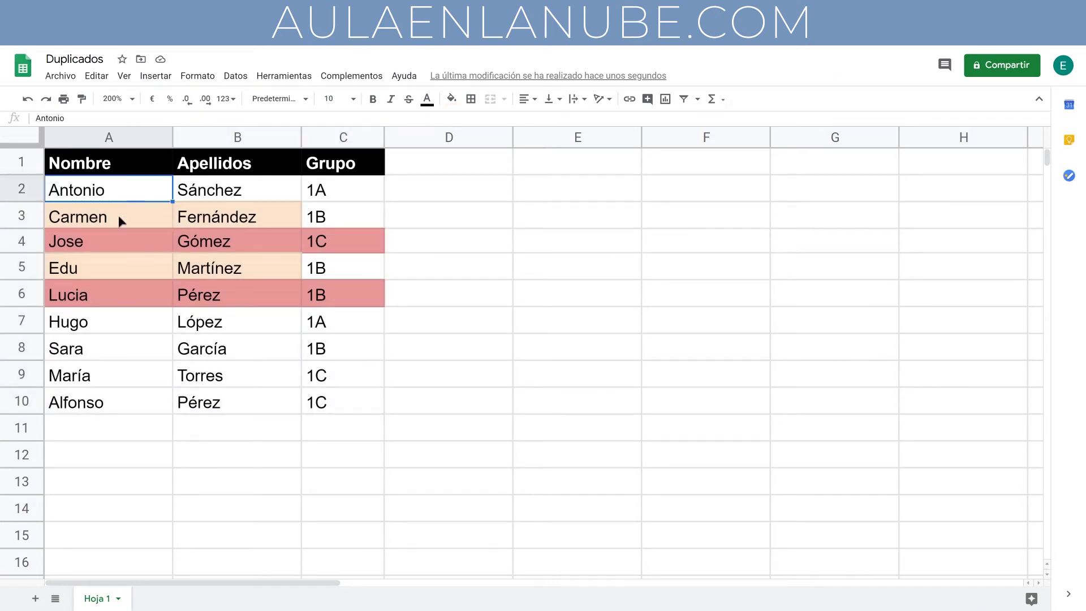
click(124, 241)
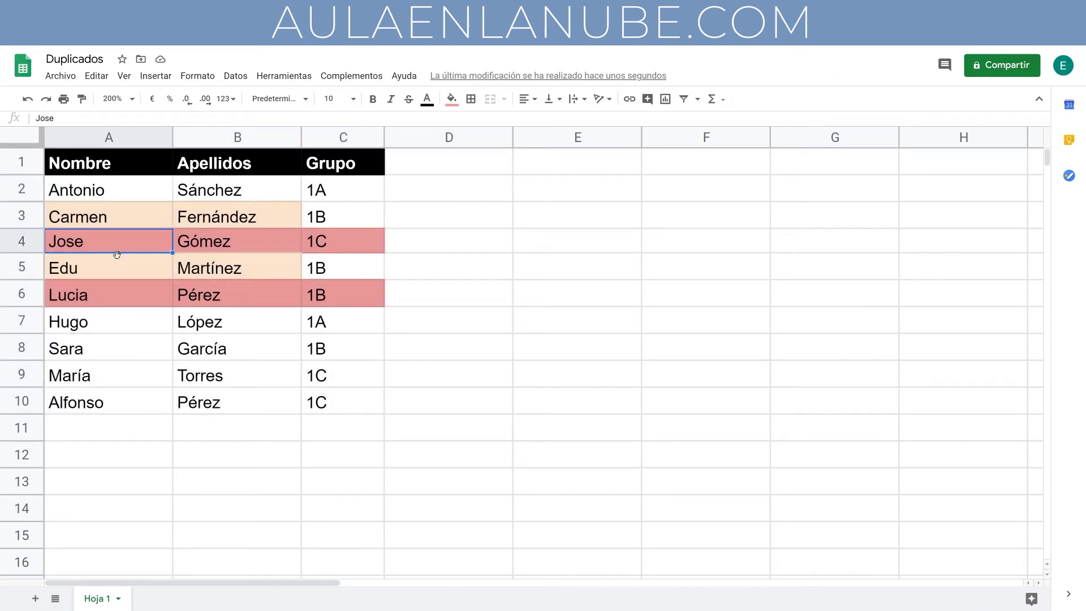
click(111, 266)
click(120, 303)
click(119, 325)
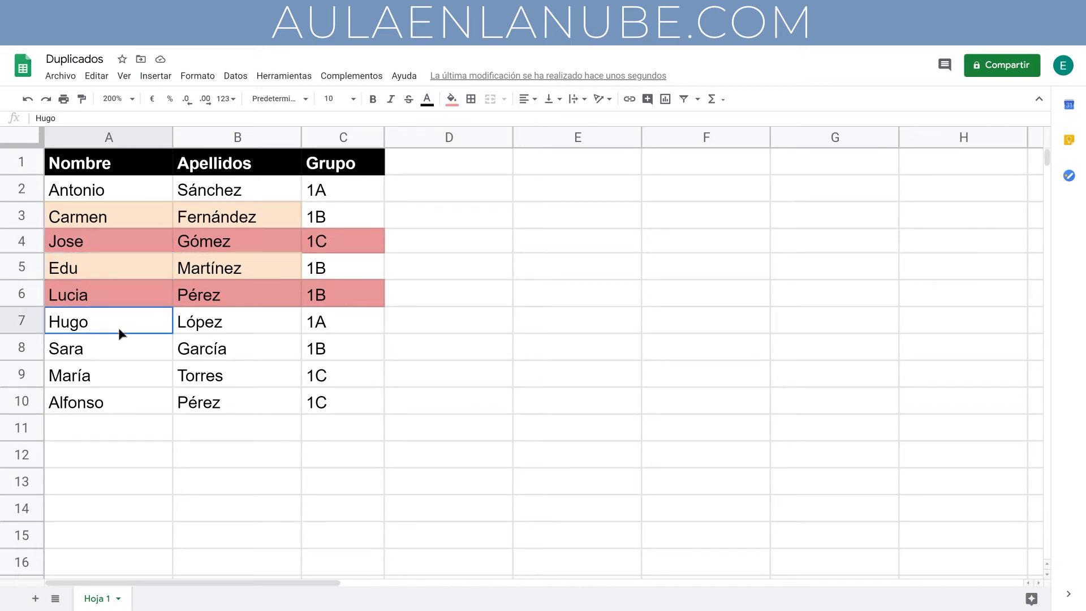
click(117, 348)
click(116, 375)
click(114, 402)
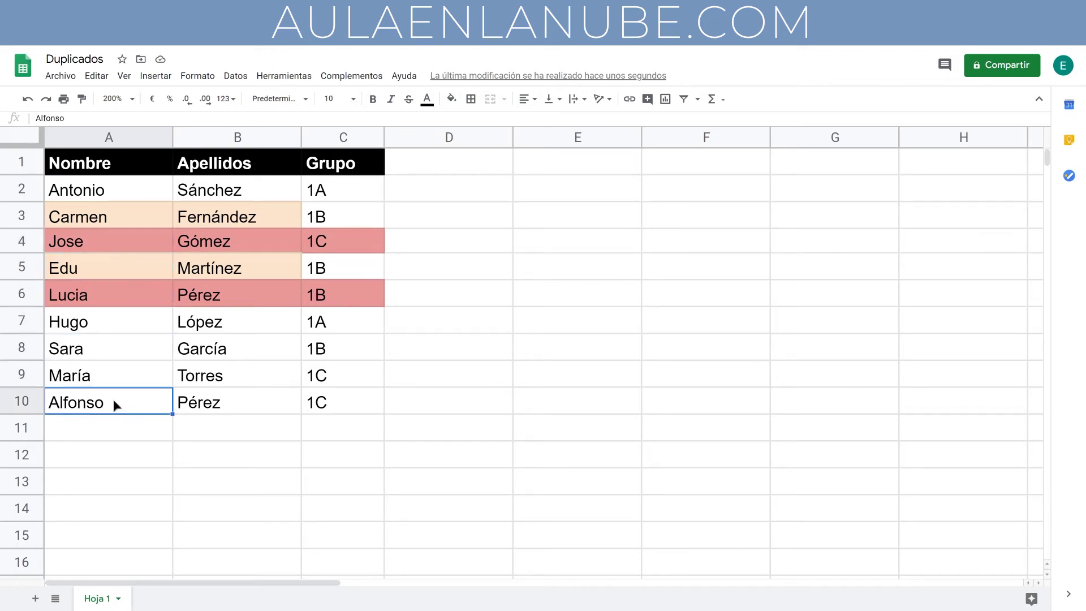
drag(121, 189, 120, 399)
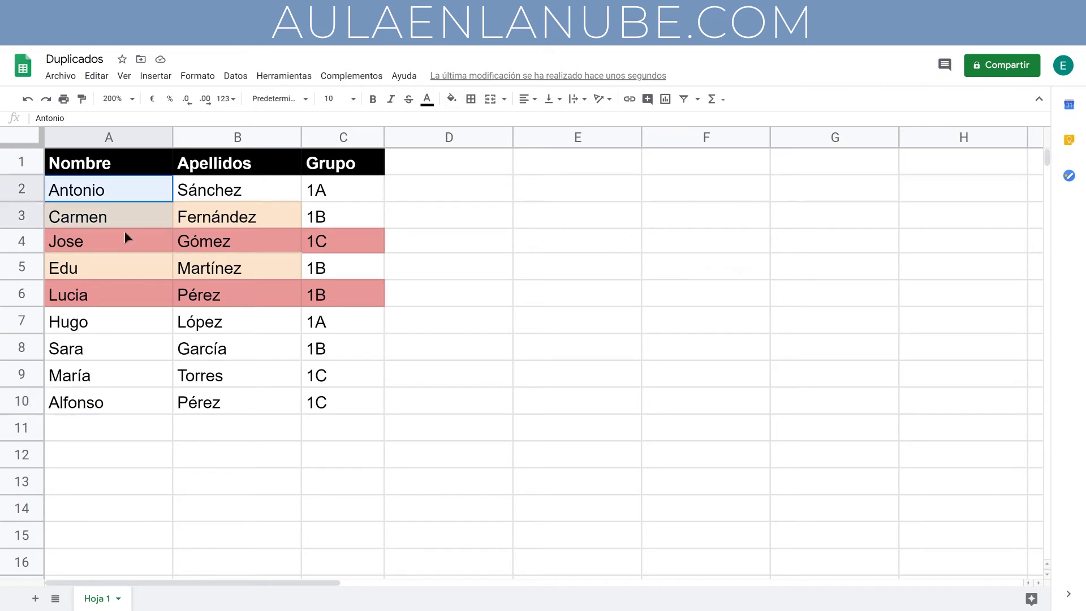
click(250, 178)
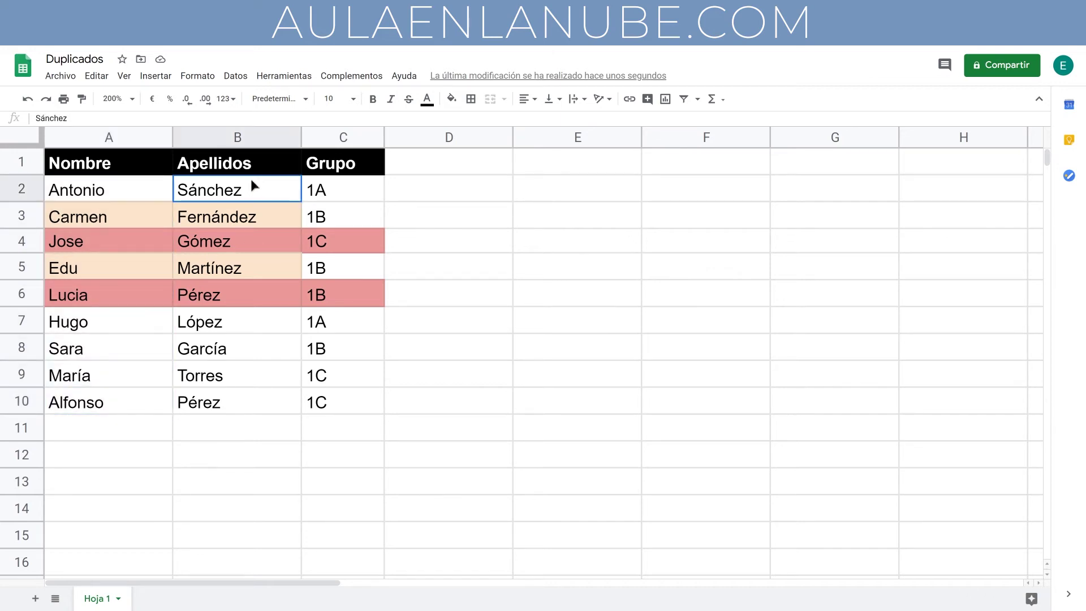
click(249, 407)
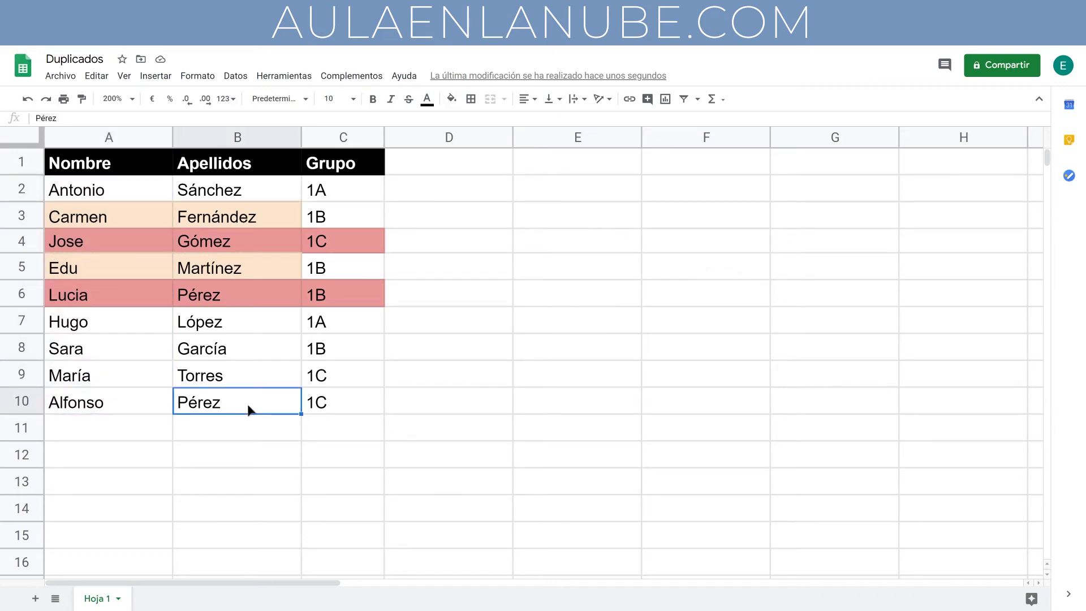
click(249, 295)
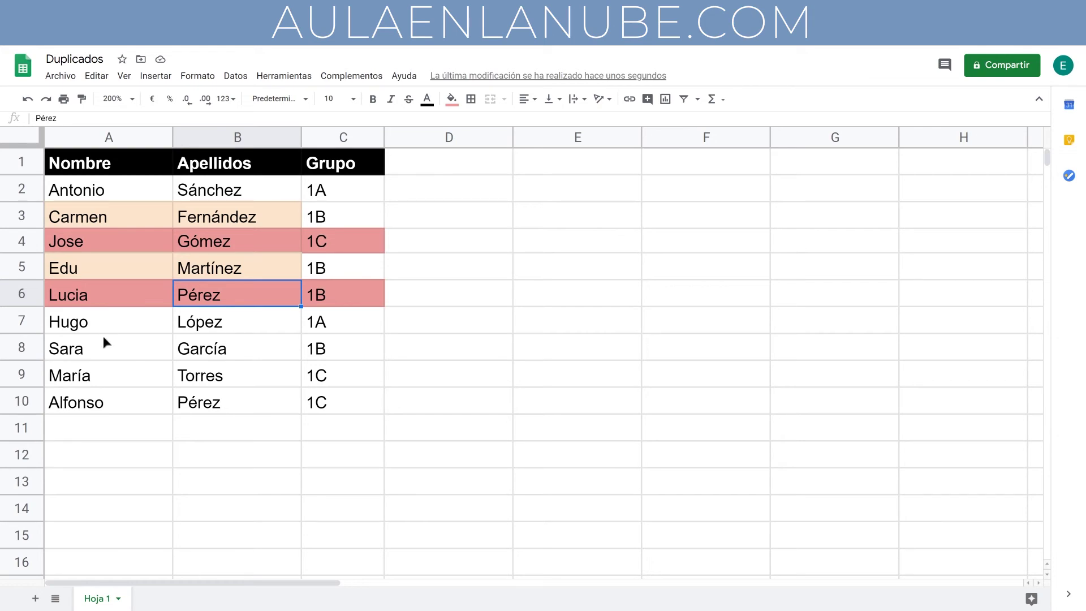
Undo the Nombre removal, then remove duplicates by Column B - Apellidos only, with headers
key(ctrl+z)
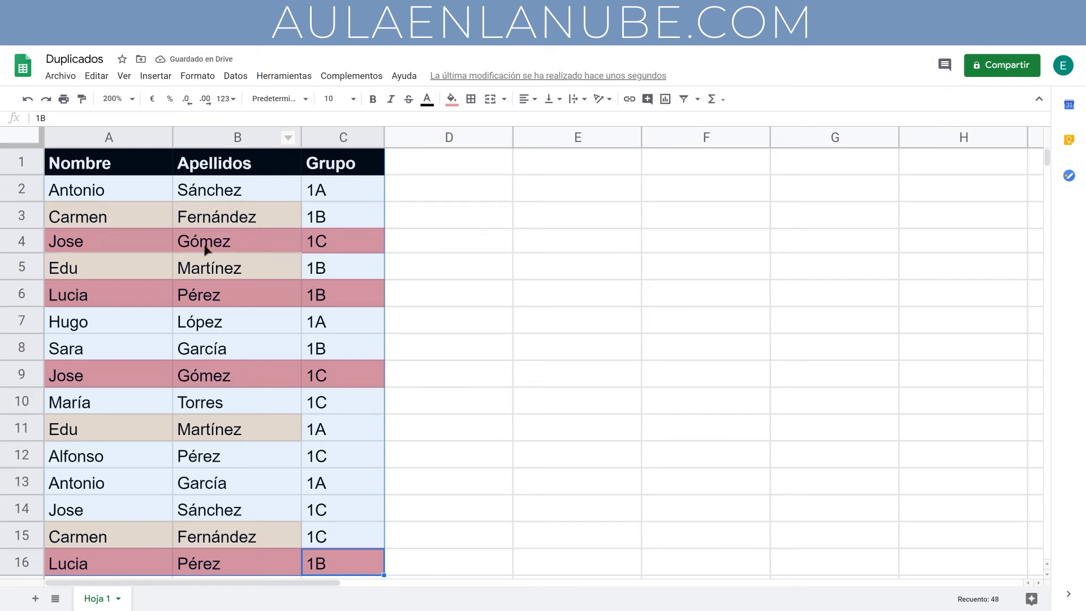
click(243, 75)
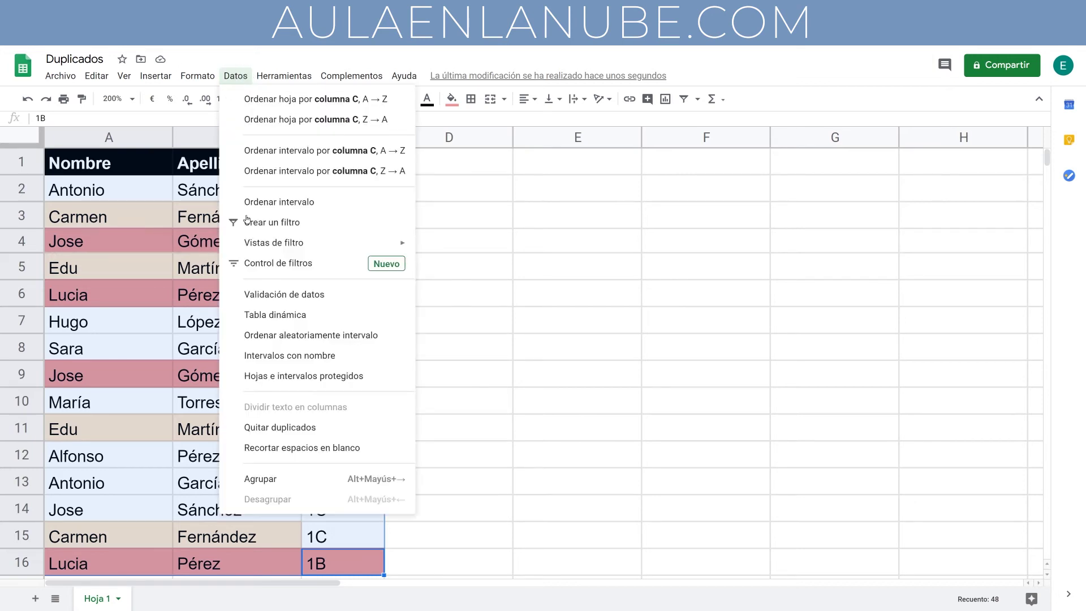
click(344, 425)
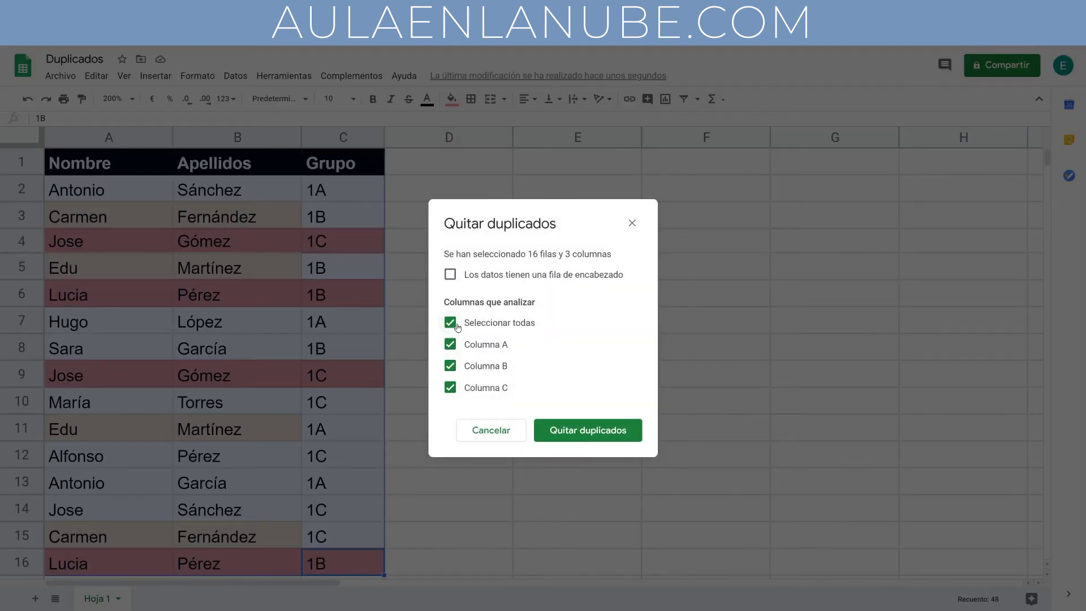
click(450, 275)
click(452, 325)
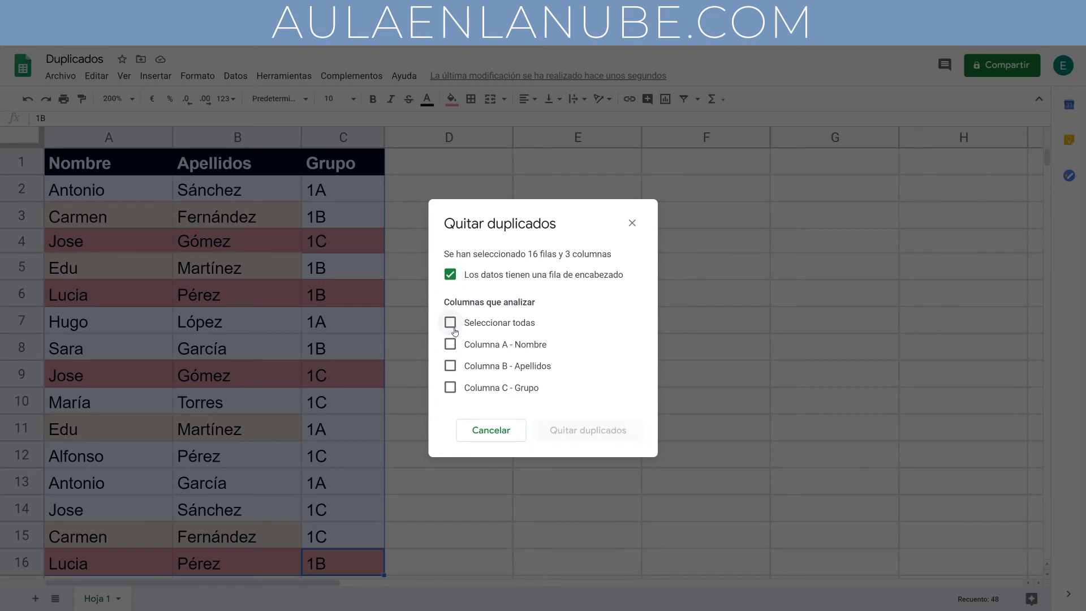
click(451, 366)
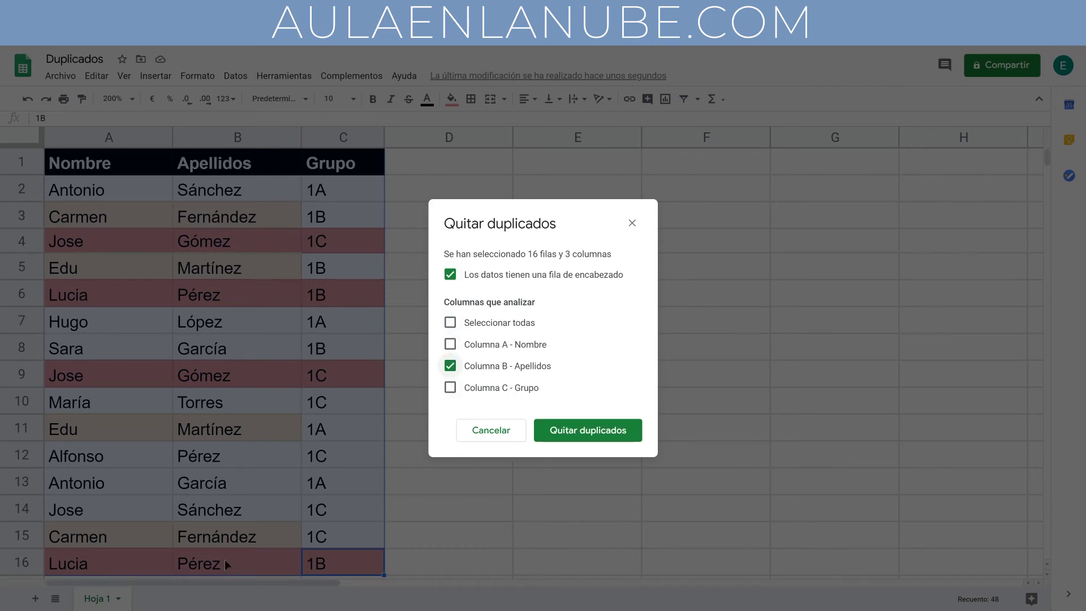
click(612, 432)
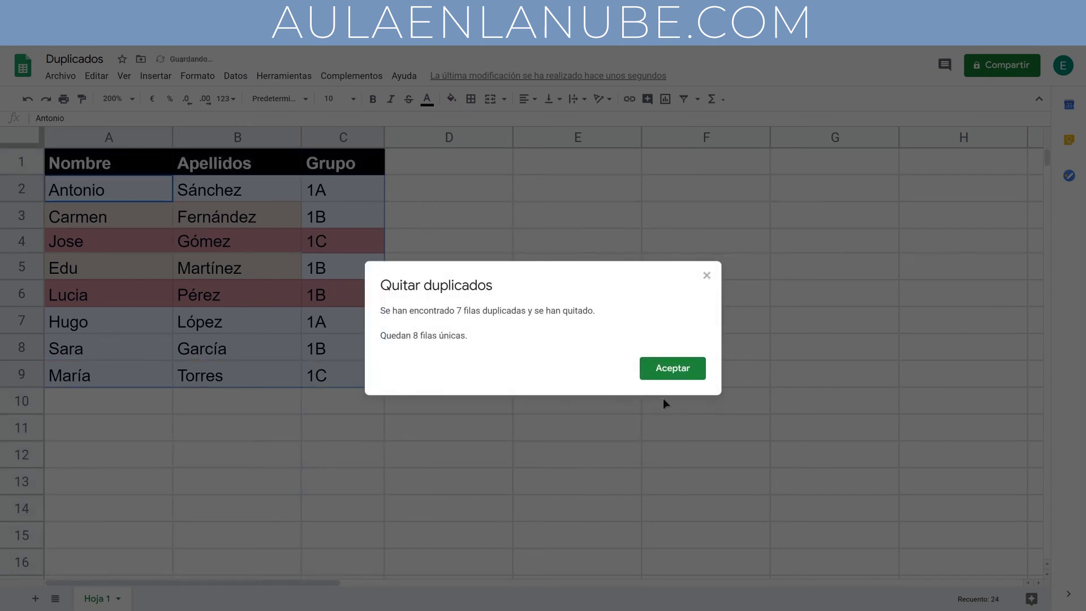
click(667, 371)
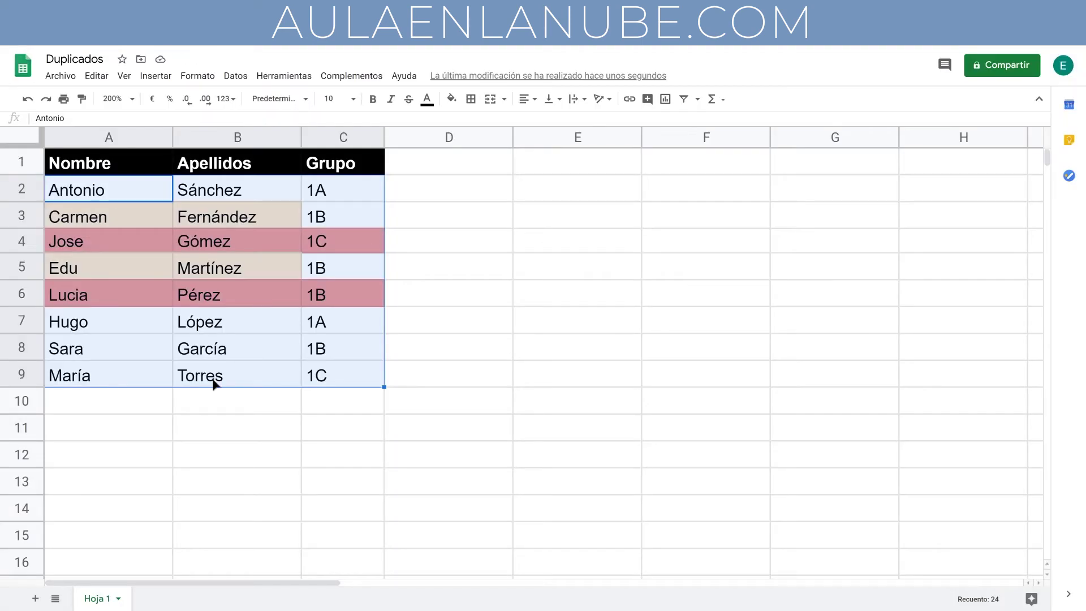
Review the remaining unique surnames in column B
click(250, 381)
click(245, 194)
click(252, 222)
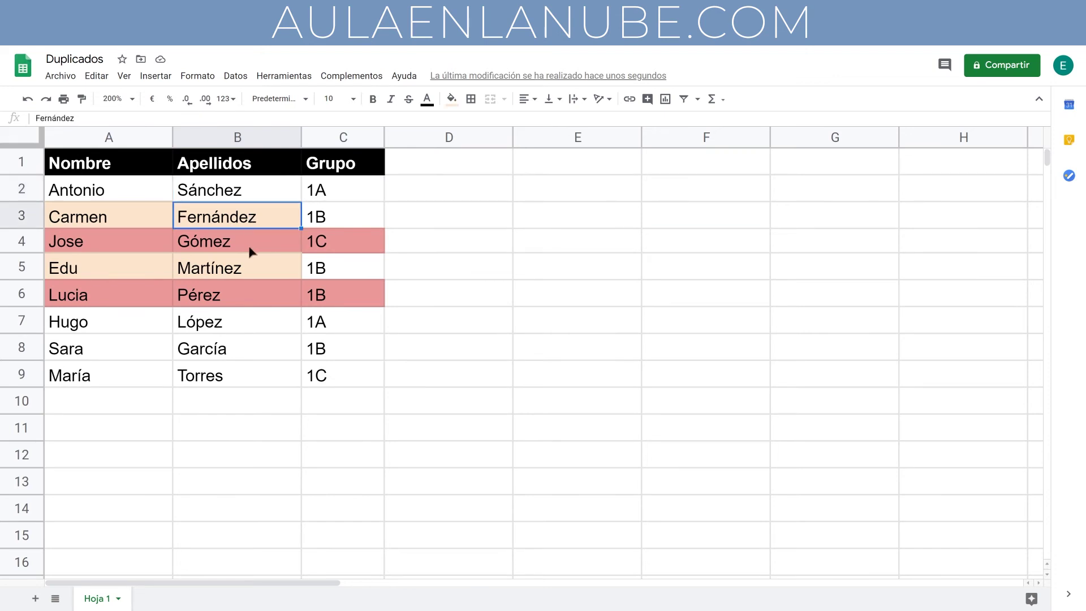
click(250, 249)
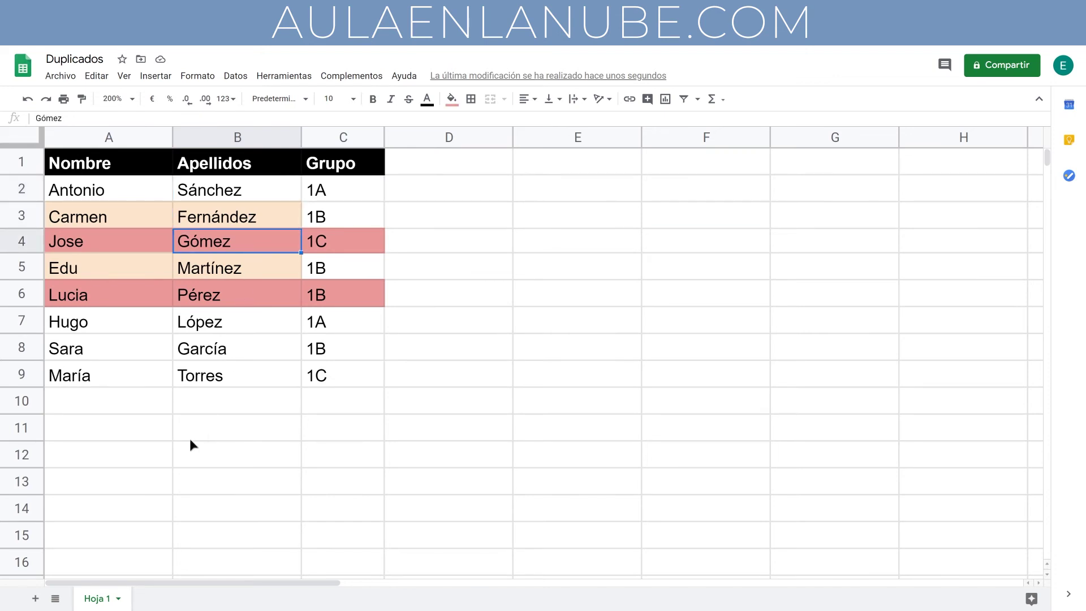
Undo the Apellidos removal and select rows 2–4 to compare their group values
key(ctrl+z)
click(340, 189)
click(299, 222)
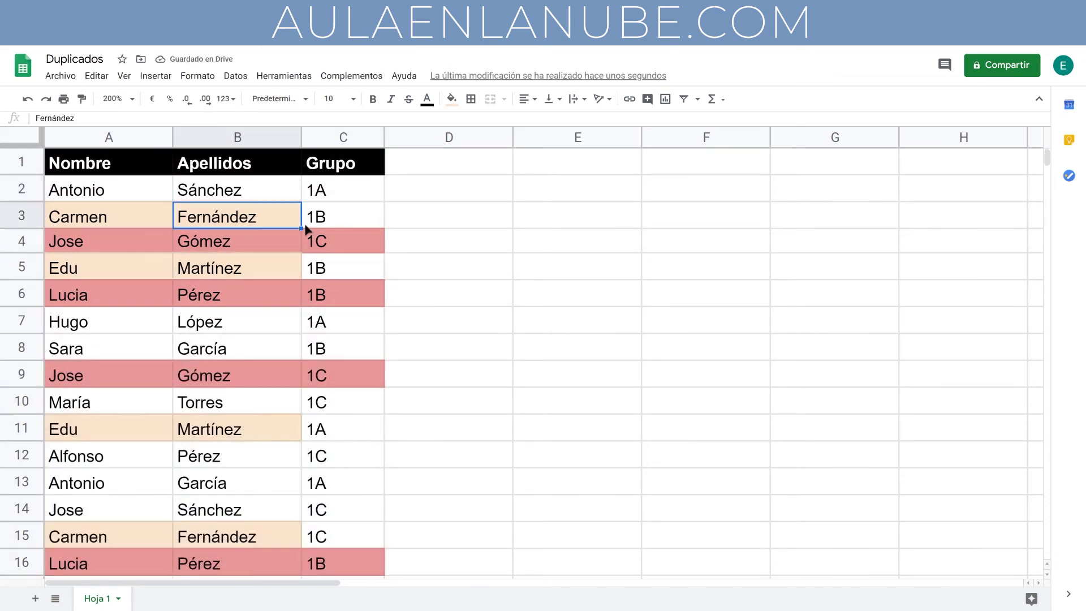
click(341, 187)
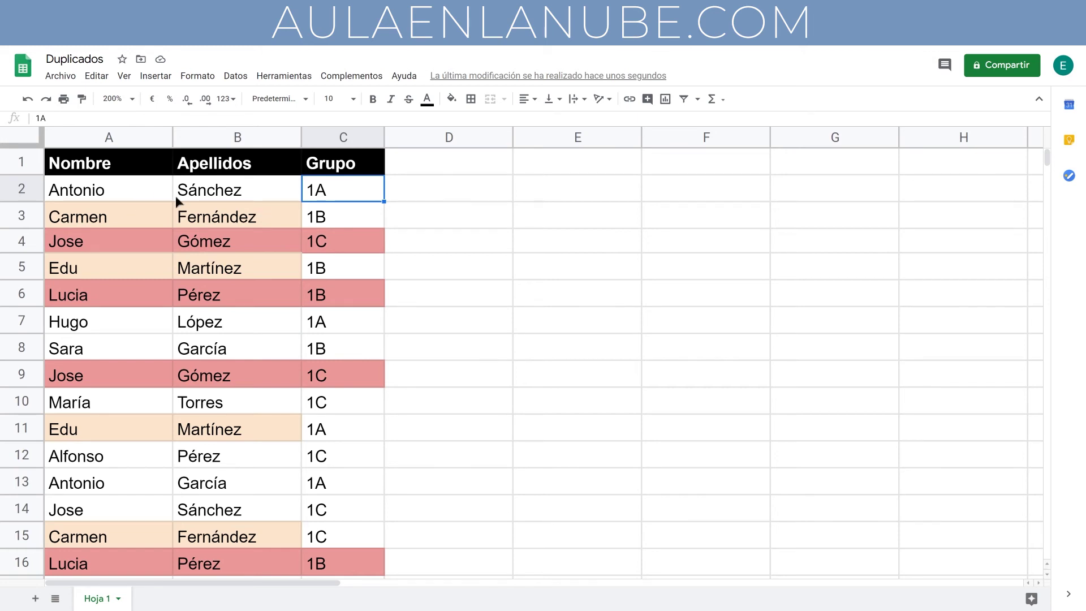
drag(356, 241, 134, 192)
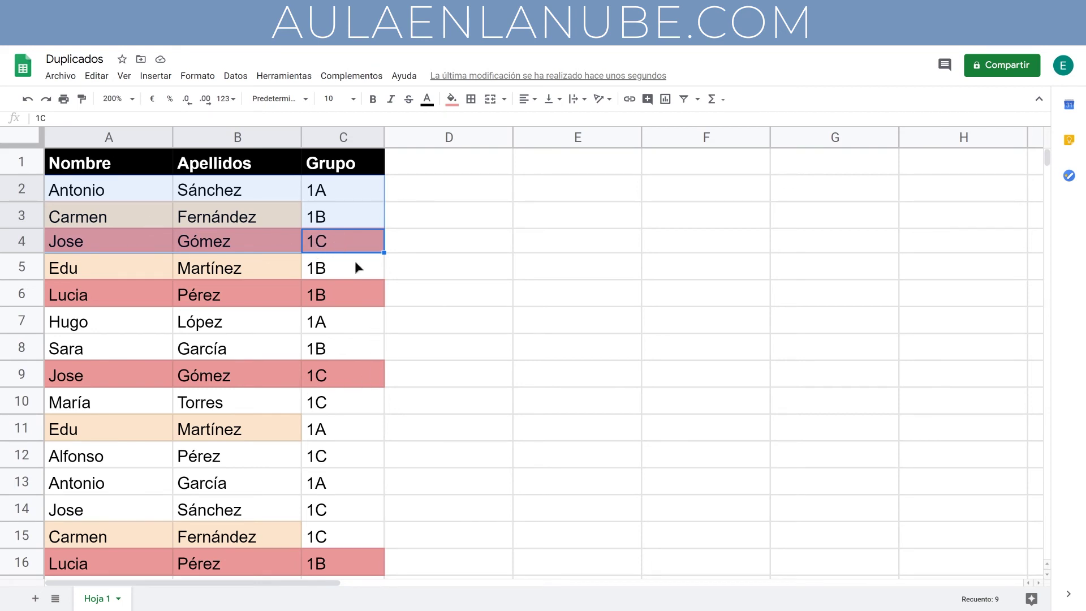
Remove duplicates from A1:C16 by Column C - Grupo only, no header row, then undo it
drag(365, 560, 113, 154)
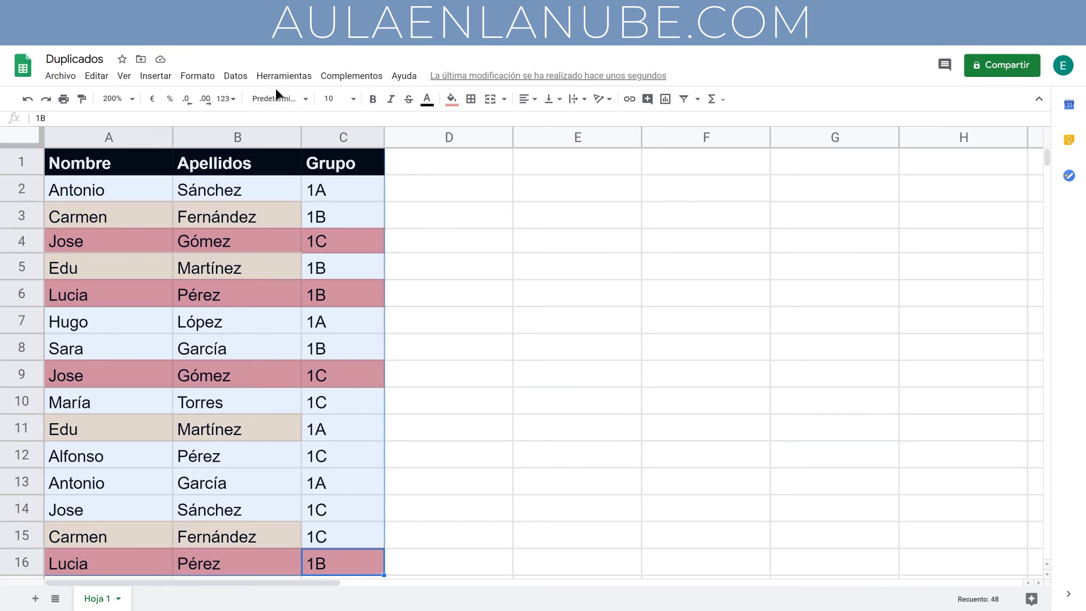
click(236, 76)
click(339, 430)
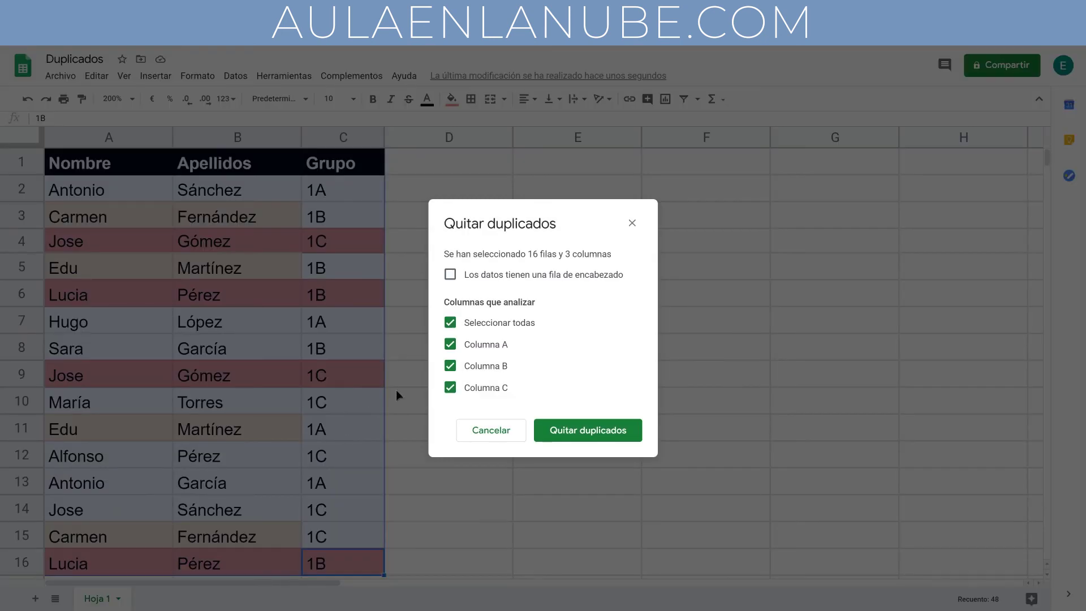
click(451, 344)
click(450, 365)
click(600, 432)
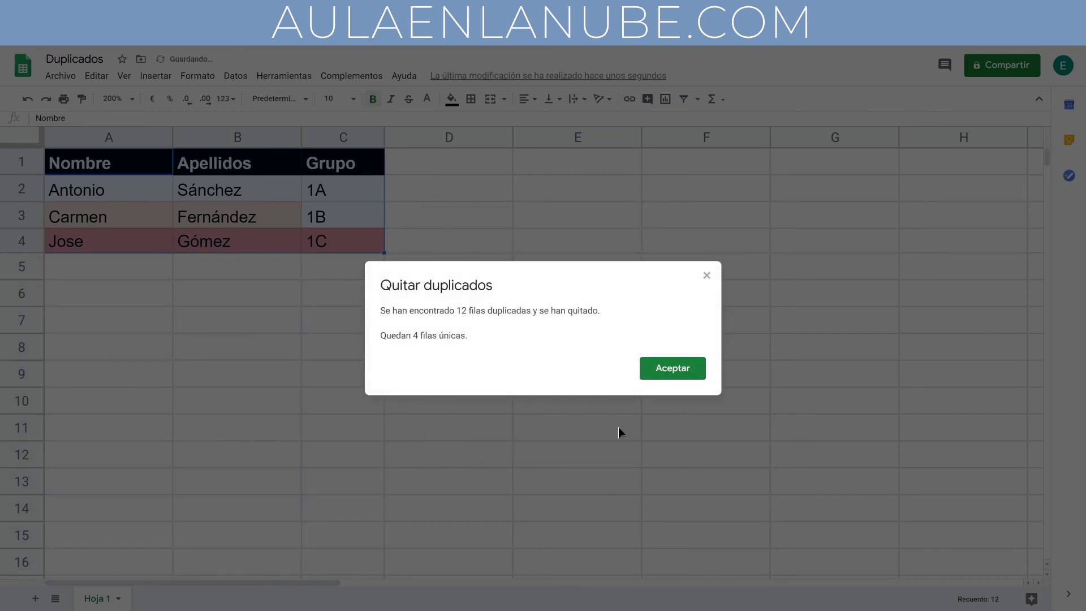
click(663, 370)
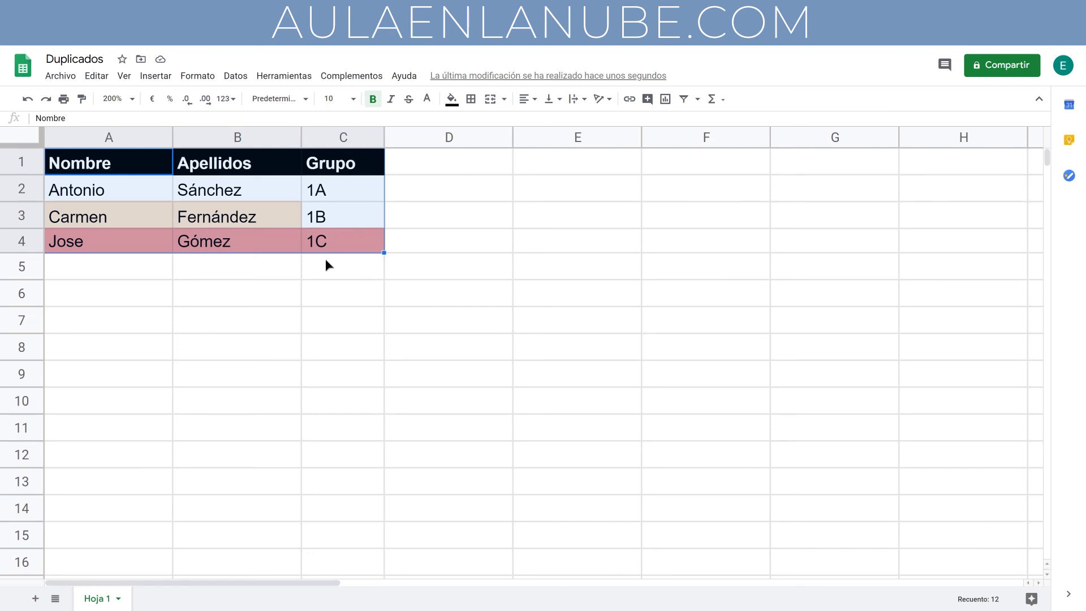
key(ctrl+z)
Enter 1A in cell C3
click(347, 225)
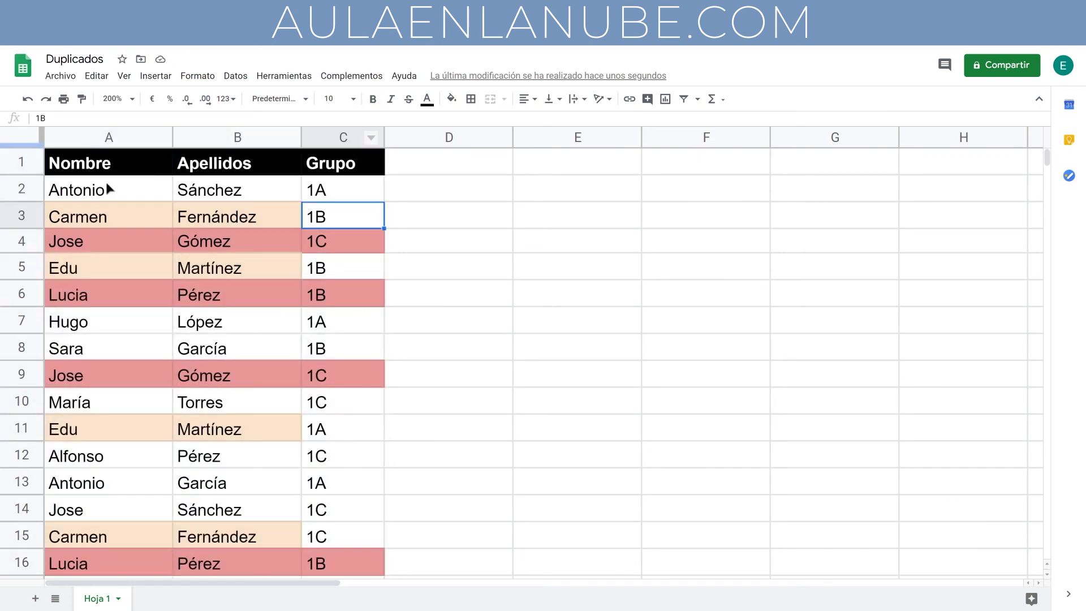
text(1)
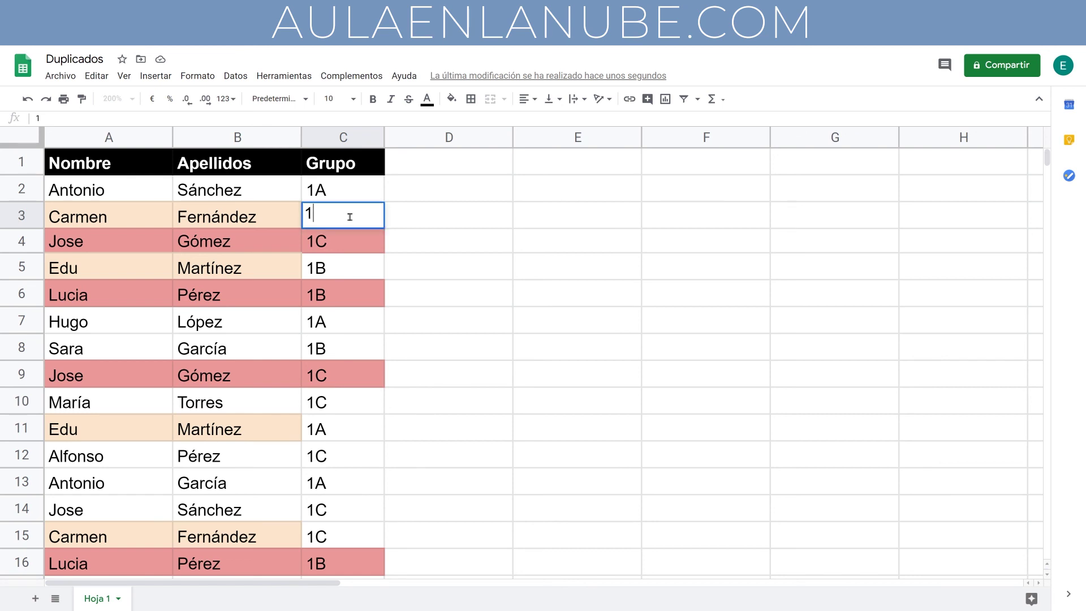
text(A)
key(Return)
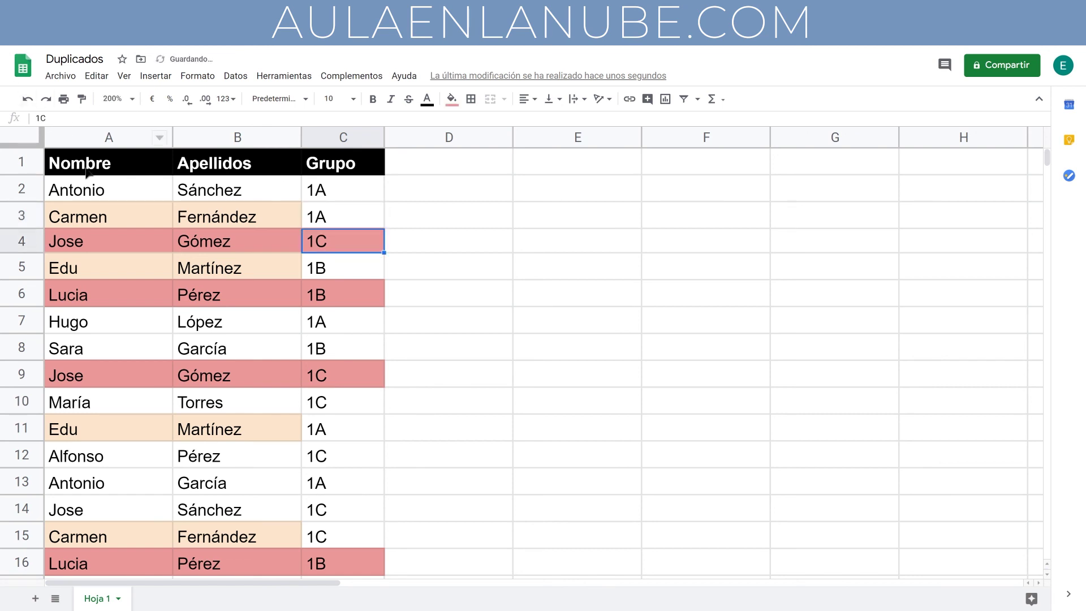
Compare rows 2, 4 and 5 and the C15 group, then select A1:C16
drag(137, 196, 331, 201)
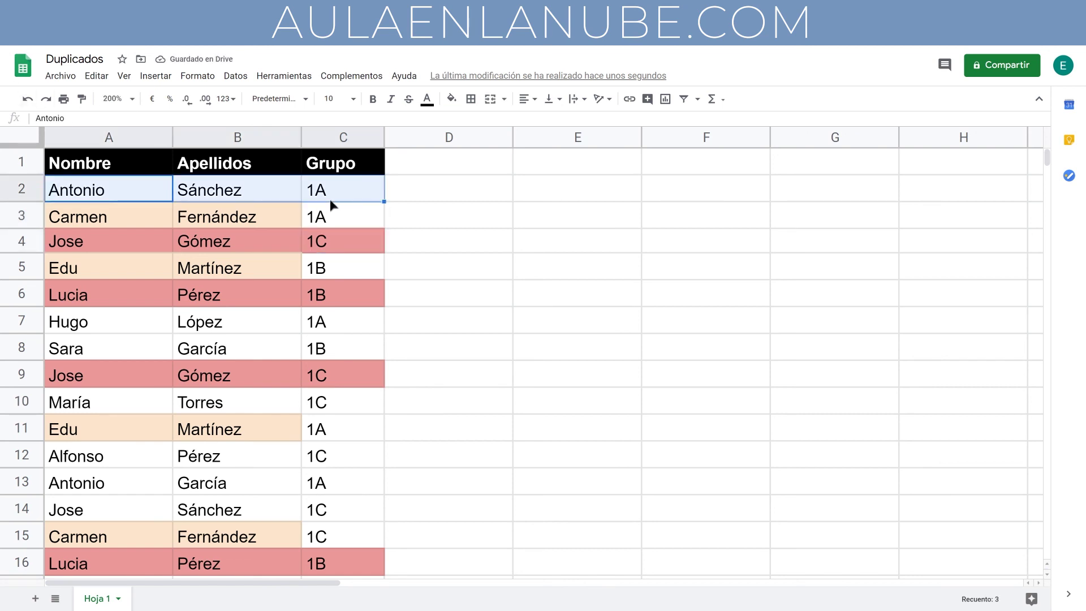
drag(131, 248, 342, 247)
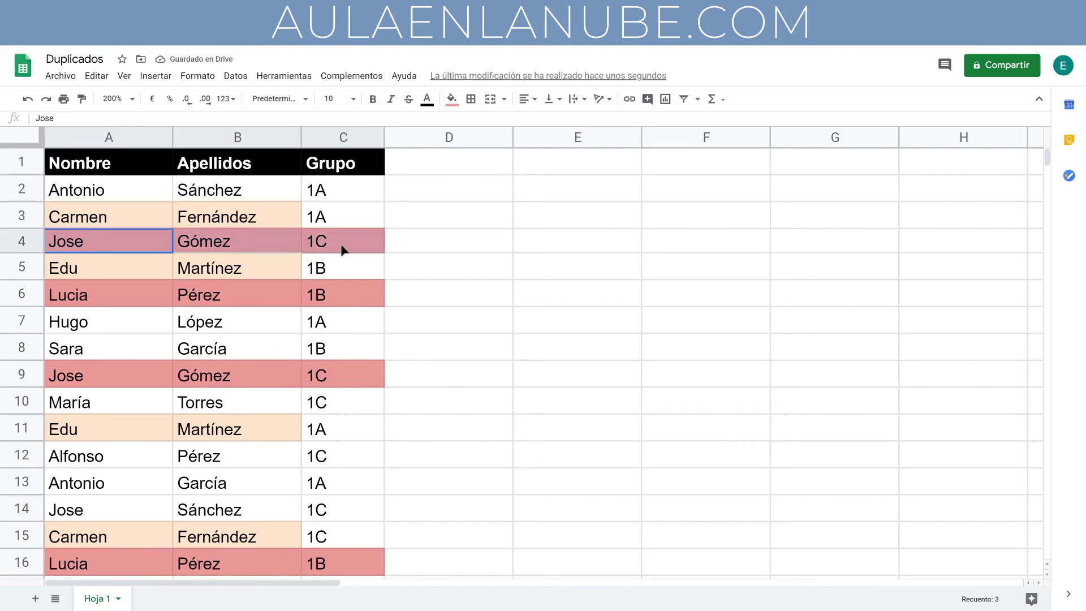
drag(130, 274, 328, 273)
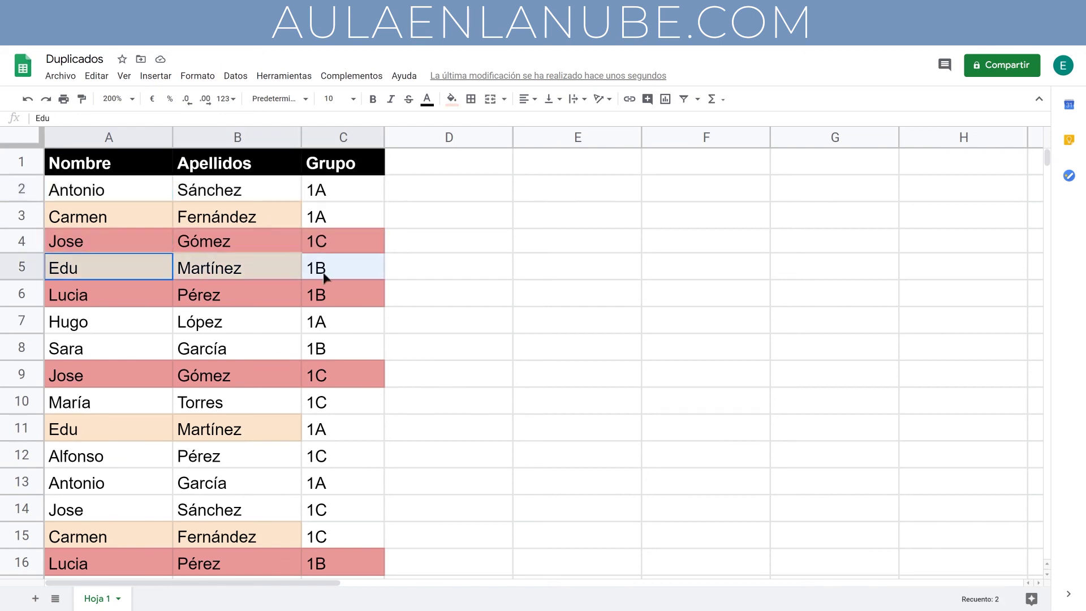
click(347, 536)
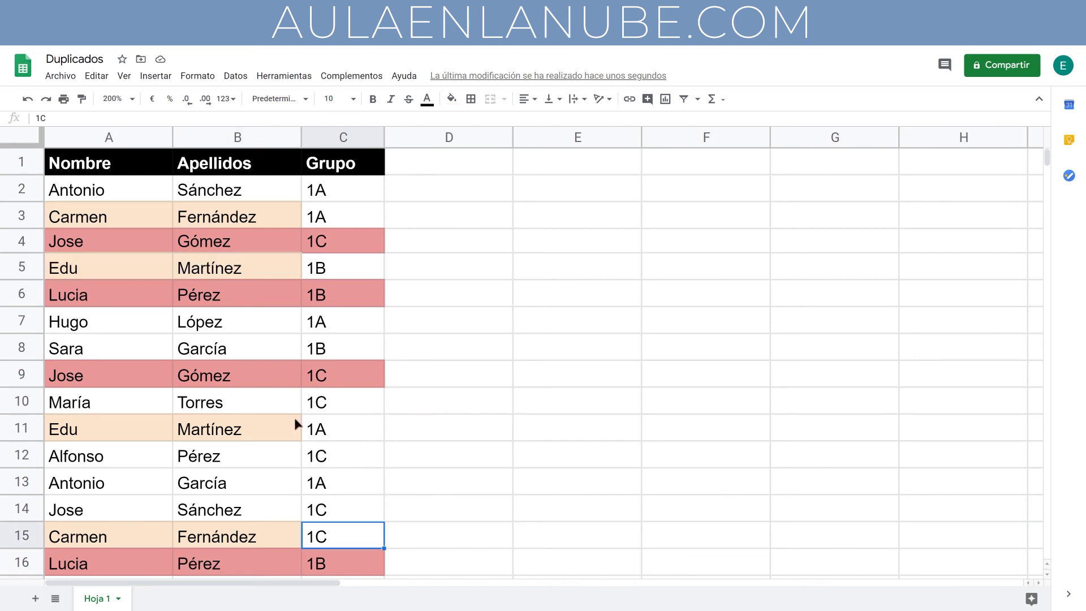
drag(359, 564, 167, 132)
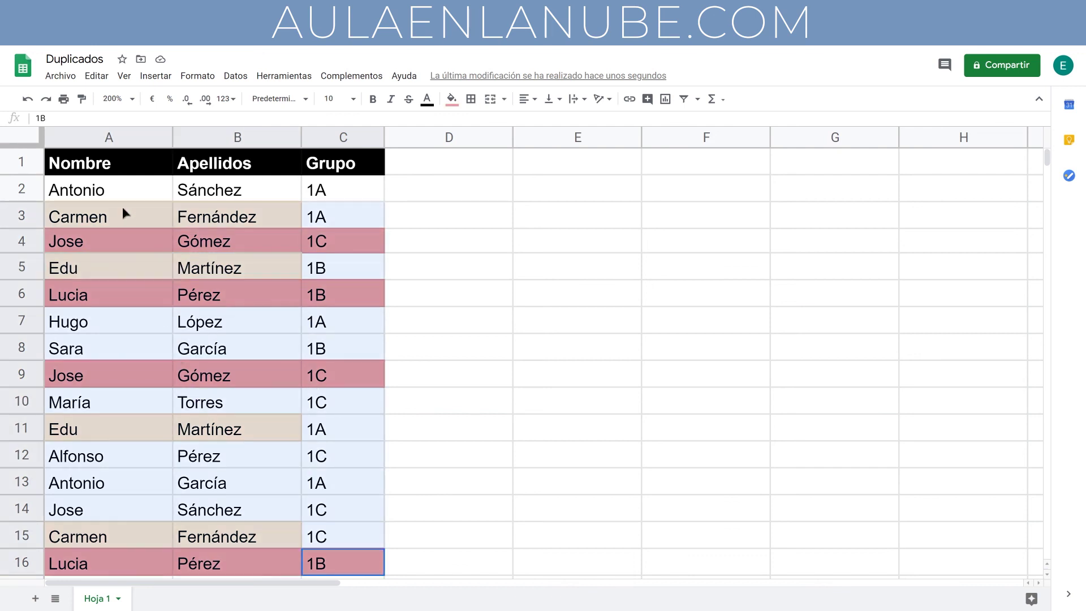
Remove duplicates by Column C - Grupo only with a header row, keeping 1A, 1C and 1B
click(235, 76)
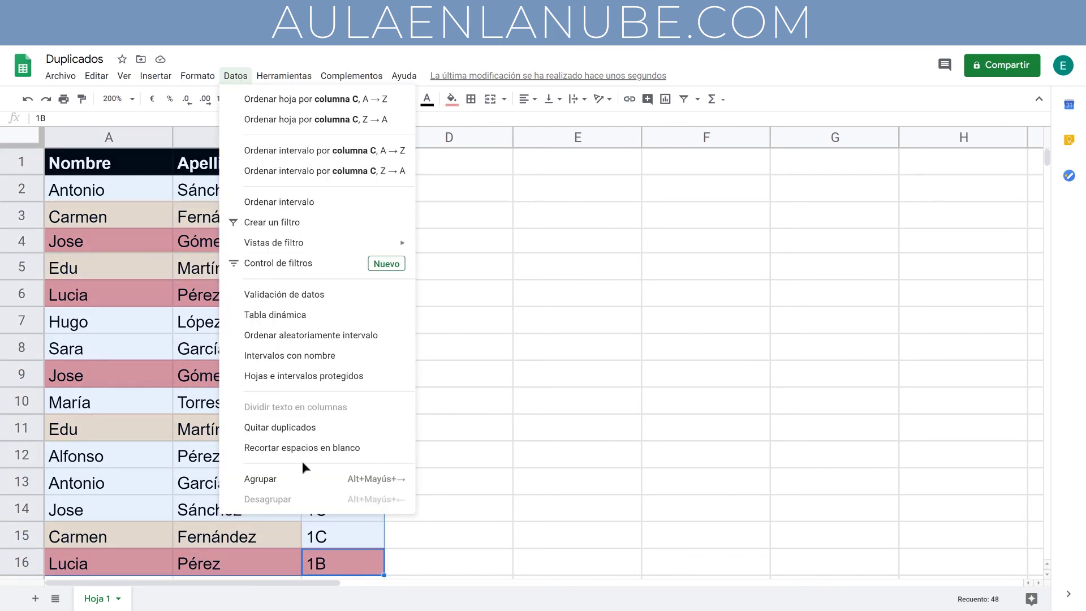
click(318, 428)
click(449, 365)
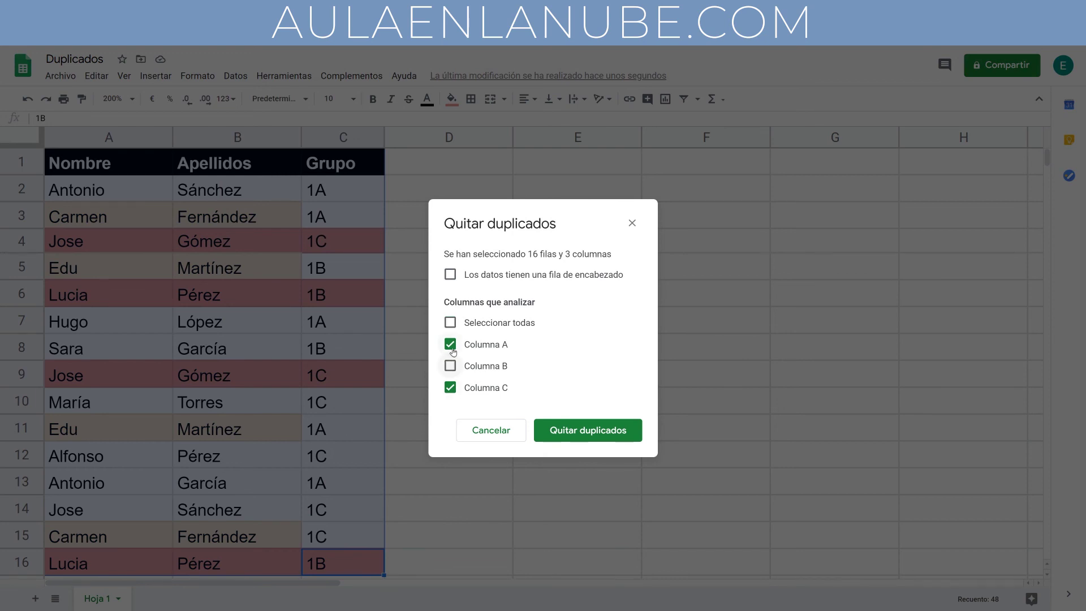
click(450, 344)
click(443, 275)
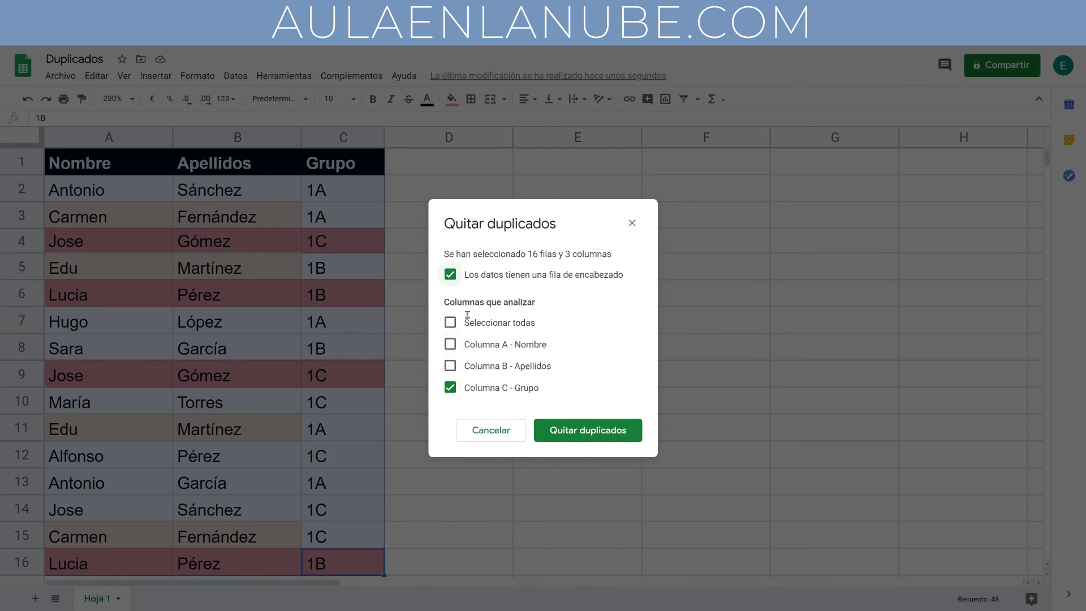
click(605, 434)
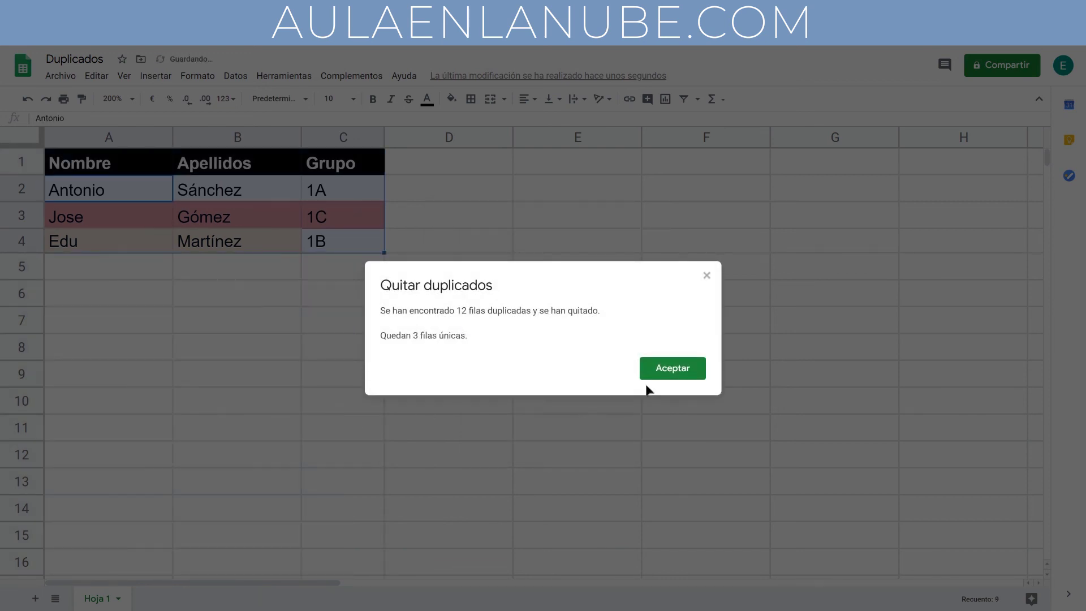
click(672, 374)
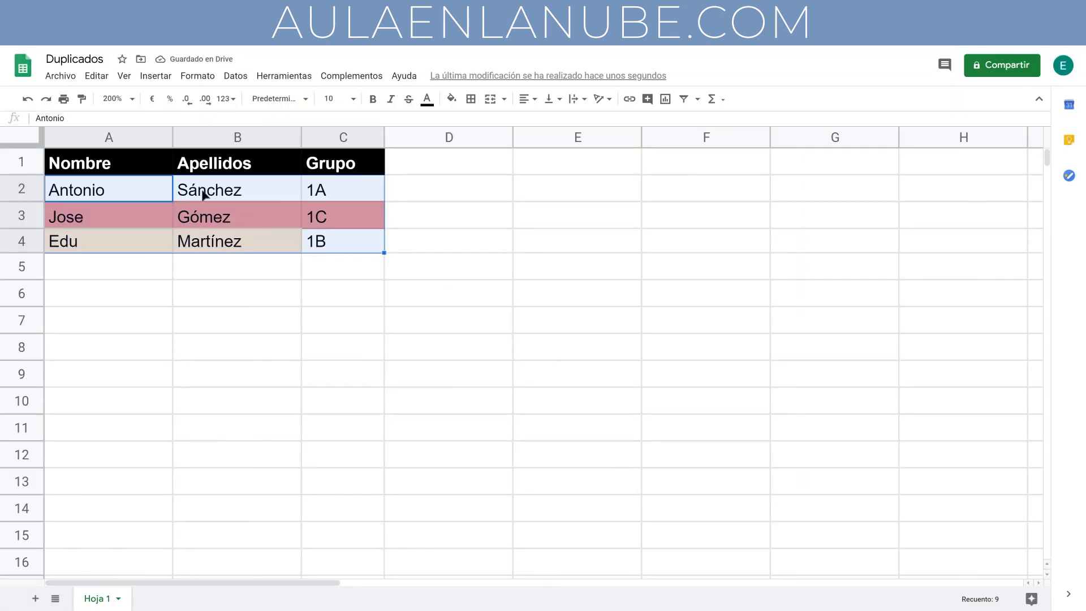